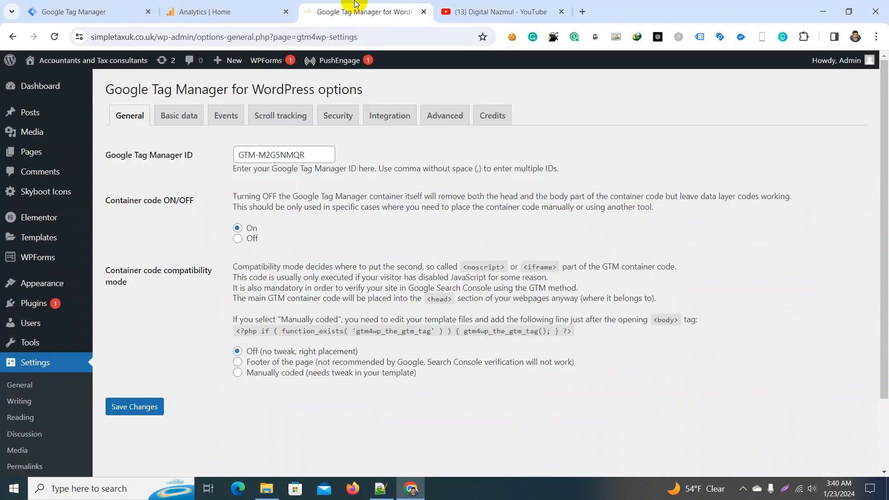
Look over the Analytics property home, the simpletaxuk.co.uk Tag Manager container and the WordPress plugin's Google Tag Manager ID setting
{"action": "left_click", "coordinate": [247, 4]}
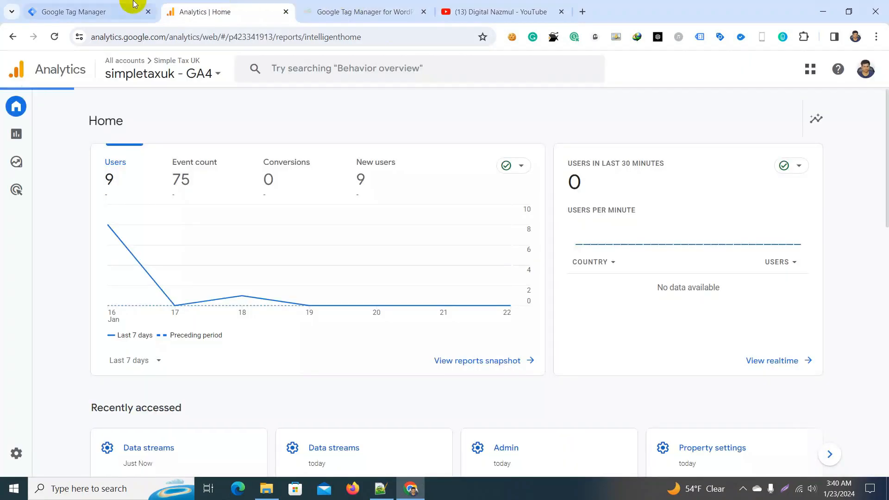
{"action": "left_click", "coordinate": [84, 8]}
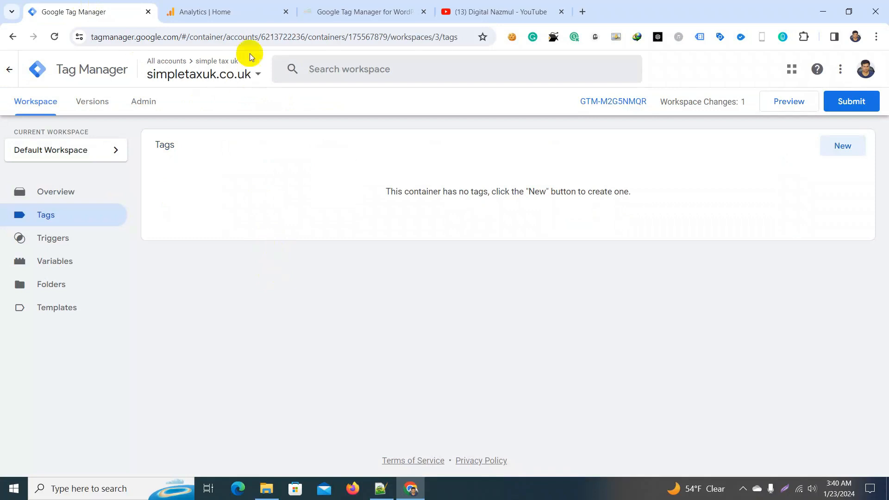
{"action": "left_click", "coordinate": [364, 9]}
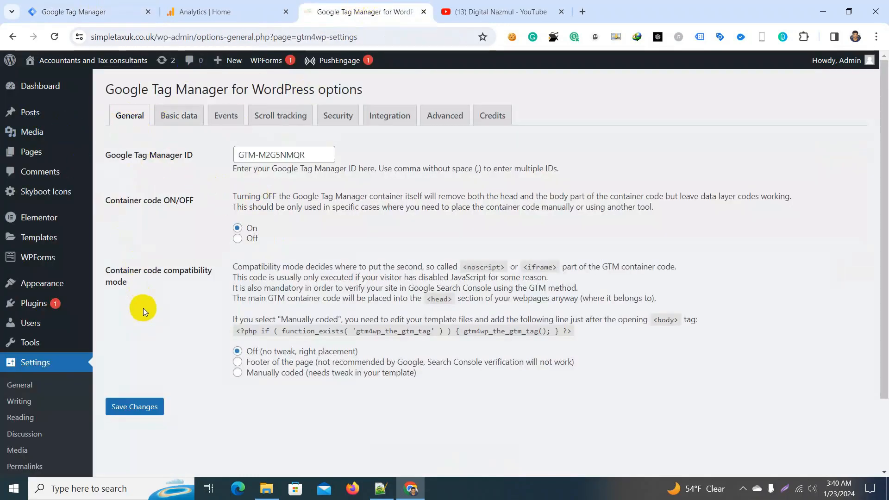
{"action": "left_click", "coordinate": [204, 5]}
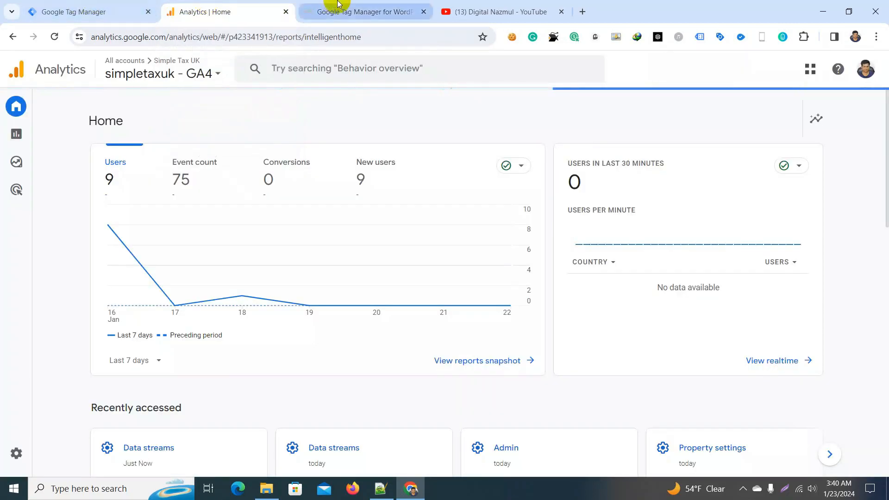
{"action": "left_click", "coordinate": [357, 5]}
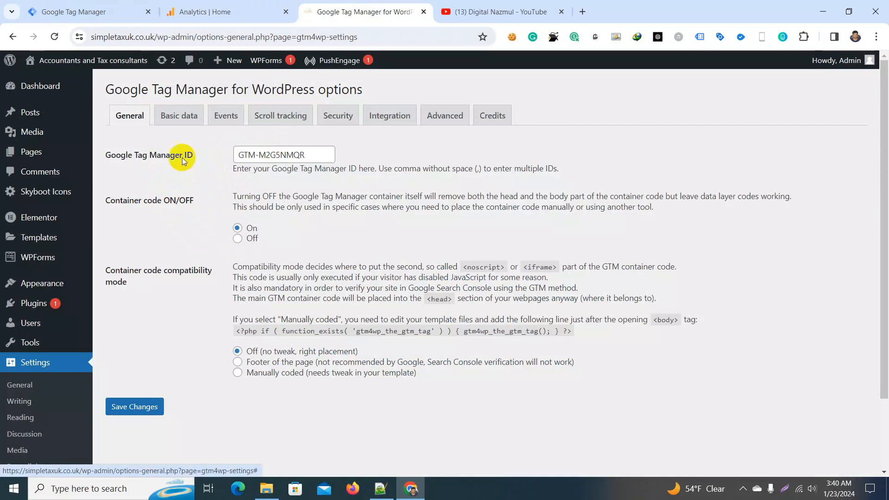
{"action": "left_click", "coordinate": [96, 5]}
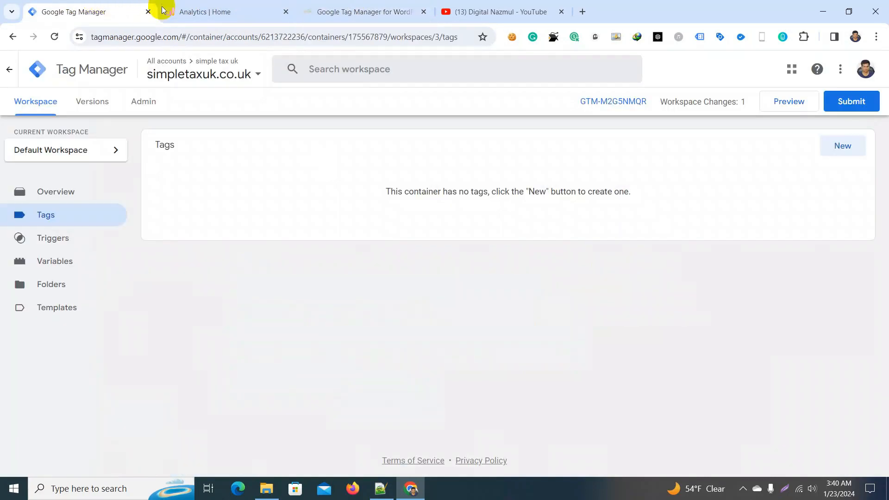
Switch to Google Analytics and open the simpletaxuk - GA4 web data stream details from the property's admin settings
{"action": "left_click", "coordinate": [198, 6]}
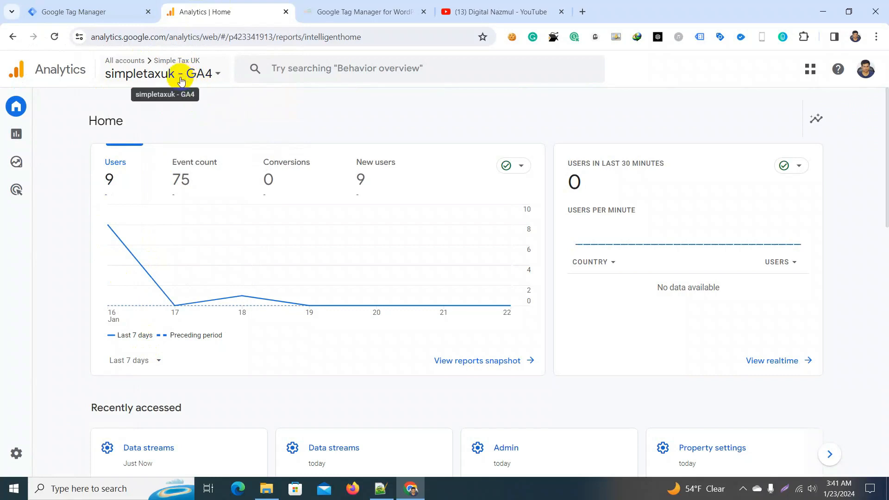
{"action": "left_click", "coordinate": [18, 454]}
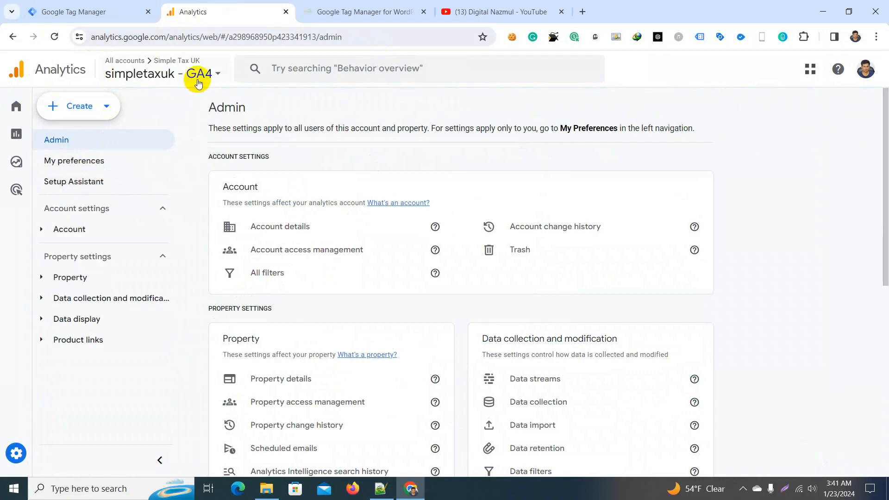
{"action": "left_click", "coordinate": [140, 71]}
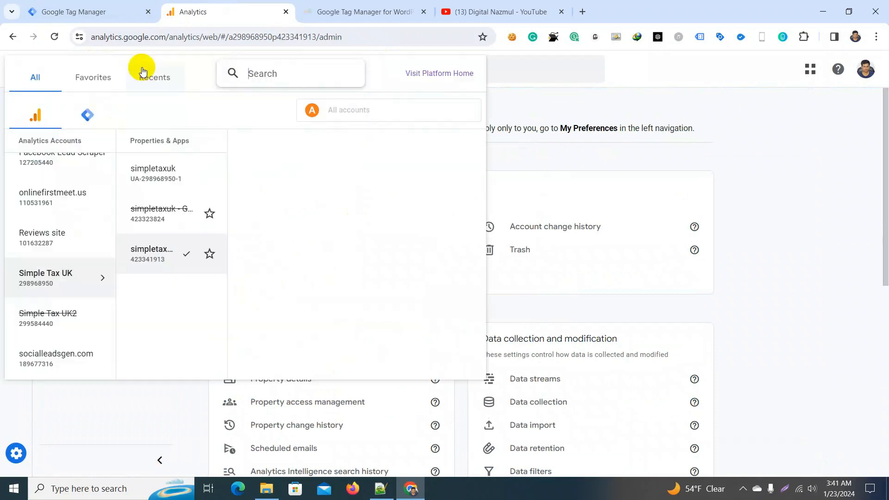
{"action": "left_click", "coordinate": [166, 262]}
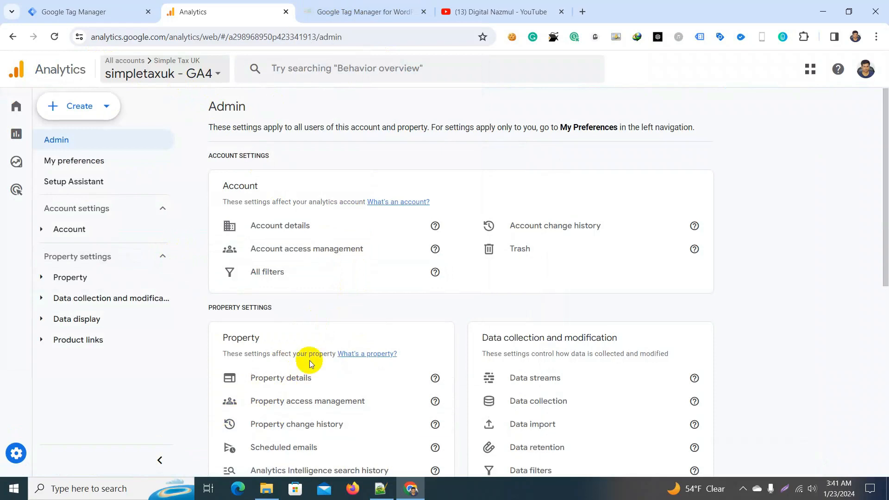
{"action": "scroll", "coordinate": [278, 357], "scroll_direction": "down", "scroll_amount": 1}
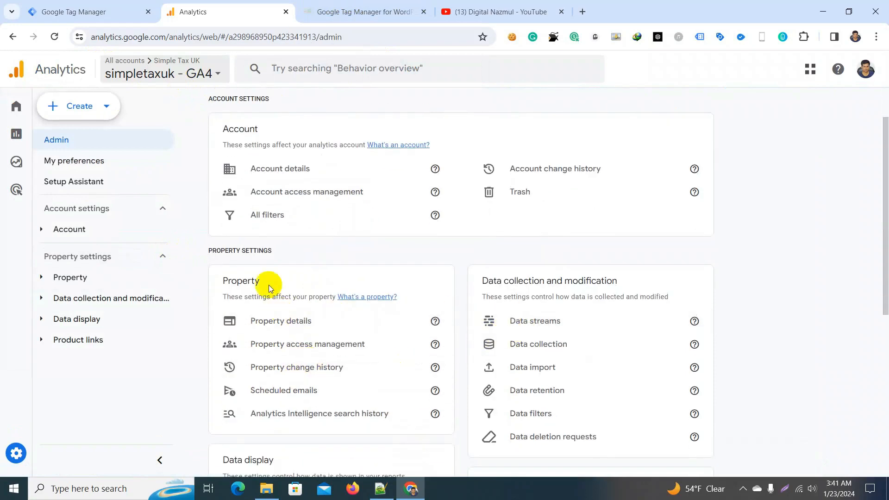
{"action": "left_click", "coordinate": [539, 323]}
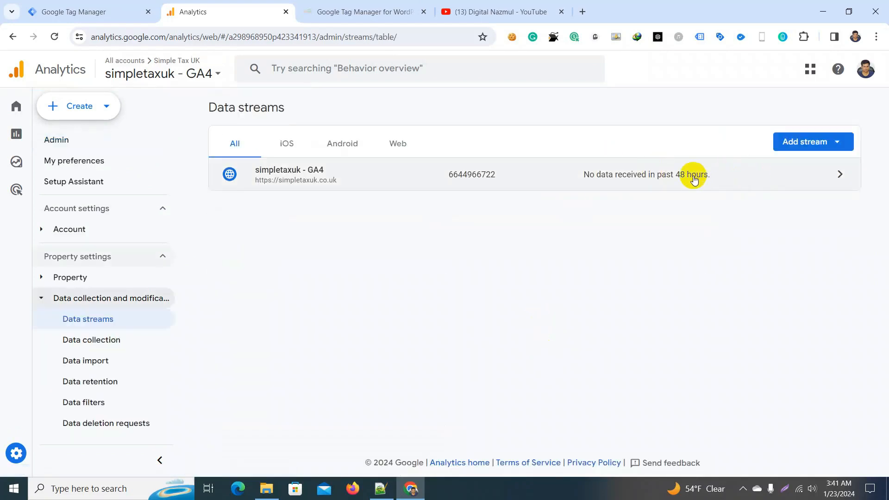
{"action": "left_click", "coordinate": [339, 179]}
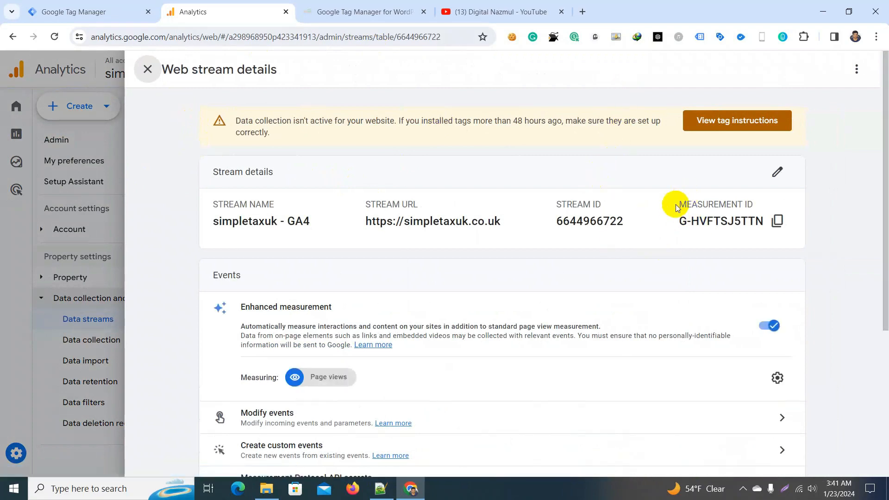
{"action": "left_click", "coordinate": [778, 222]}
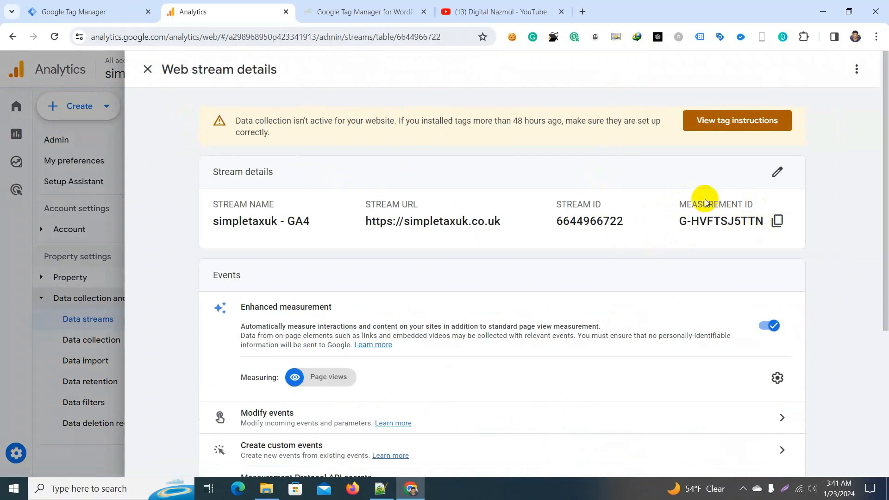
{"action": "mouse_move", "coordinate": [689, 191]}
{"action": "left_mouse_down"}
{"action": "mouse_move", "coordinate": [659, 221]}
{"action": "mouse_move", "coordinate": [783, 219]}
{"action": "mouse_move", "coordinate": [720, 176]}
{"action": "mouse_move", "coordinate": [679, 185]}
{"action": "left_mouse_up"}
{"action": "left_click", "coordinate": [660, 197]}
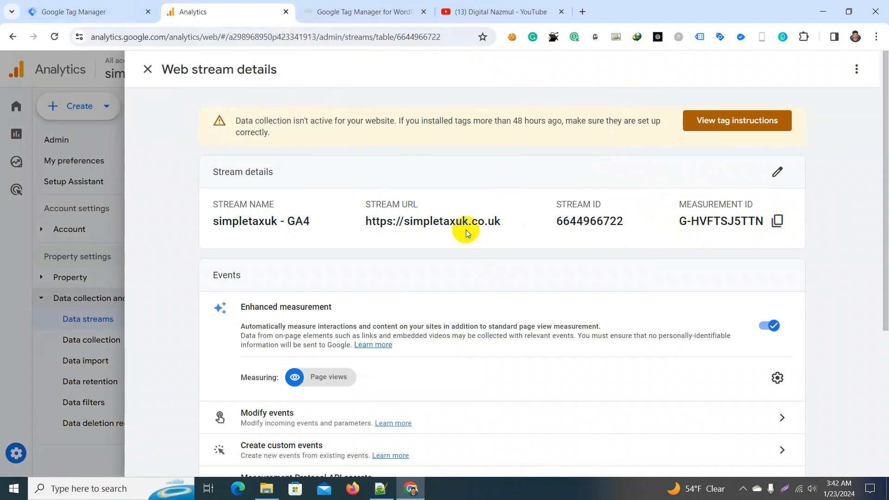
Switch to Google Tag Manager and start a new tag in the simpletaxuk.co.uk container
{"action": "left_click", "coordinate": [103, 4]}
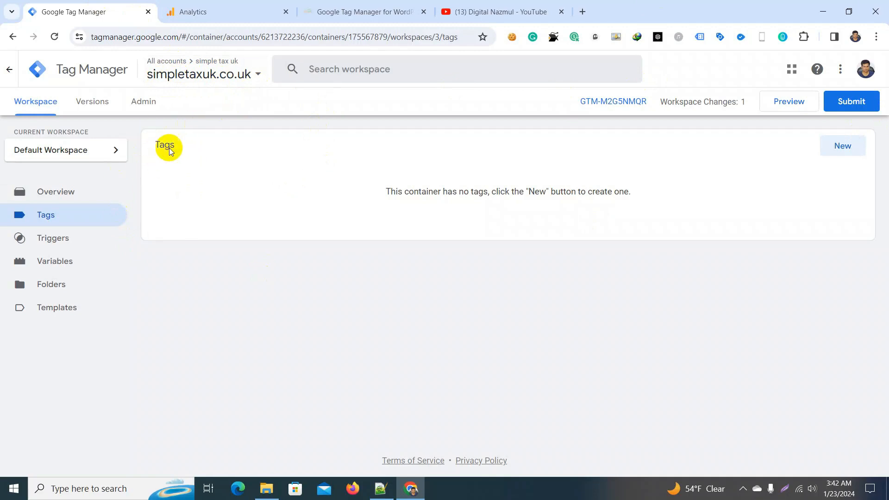
{"action": "left_click", "coordinate": [243, 10]}
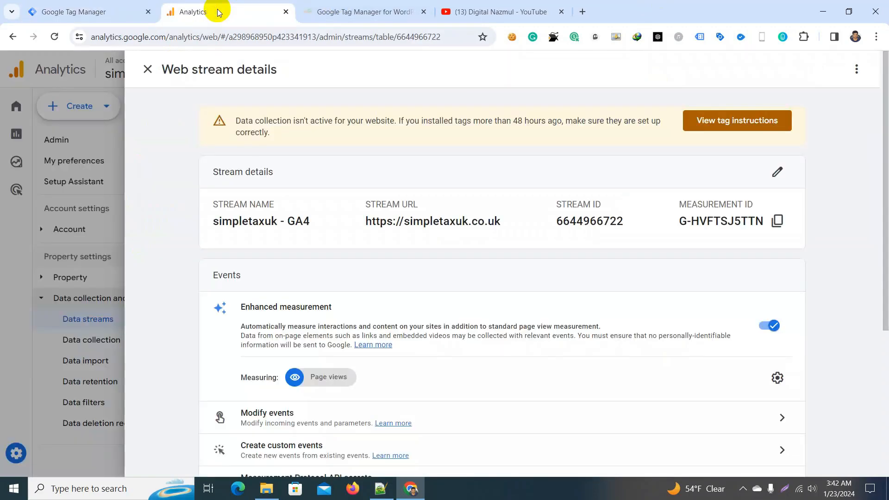
{"action": "left_click", "coordinate": [116, 9]}
{"action": "left_click", "coordinate": [843, 144]}
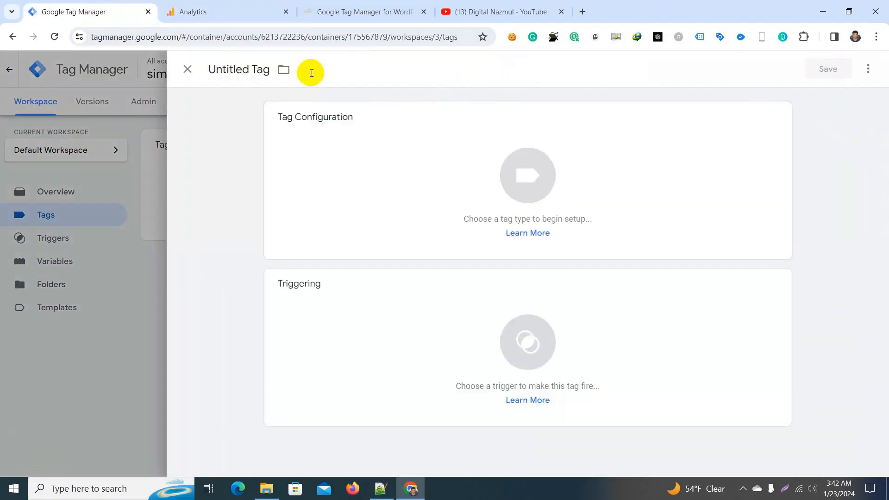
Copy the "MEASUREMENT ID" label from the Analytics stream details and paste it over "Untitled" in the new tag's name
{"action": "left_click", "coordinate": [211, 3]}
{"action": "left_click_drag", "start_coordinate": [674, 209], "coordinate": [759, 202]}
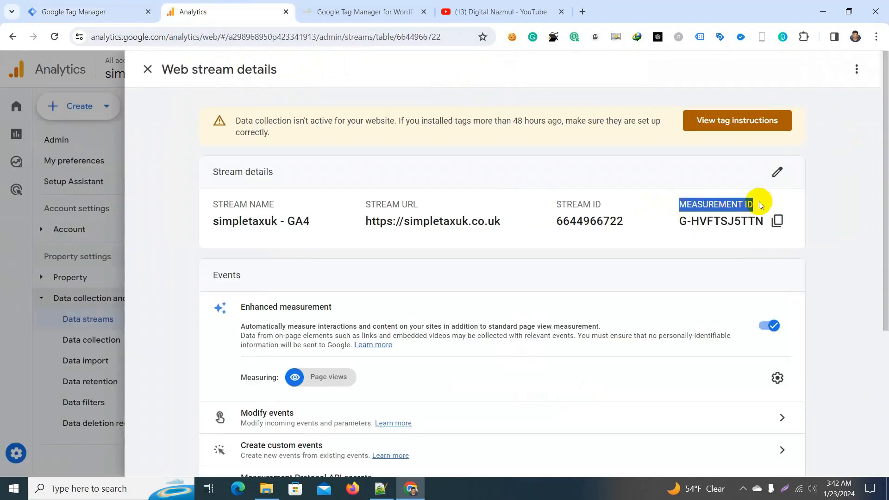
{"action": "right_click", "coordinate": [750, 203]}
{"action": "left_click", "coordinate": [616, 215]}
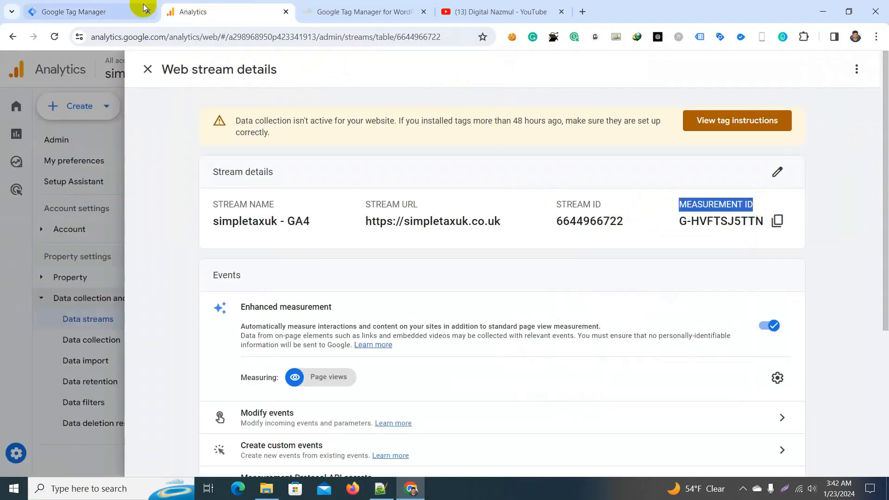
{"action": "left_click", "coordinate": [139, 11]}
{"action": "left_click", "coordinate": [215, 69]}
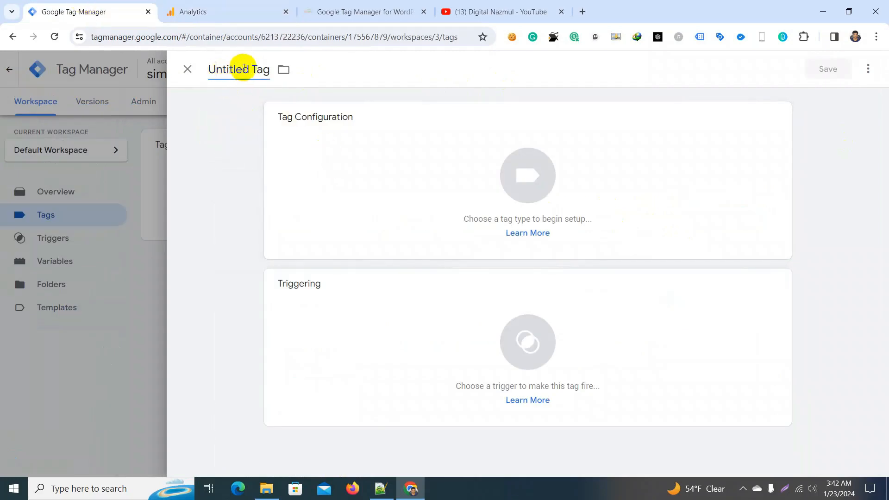
{"action": "left_click_drag", "start_coordinate": [249, 70], "coordinate": [201, 72]}
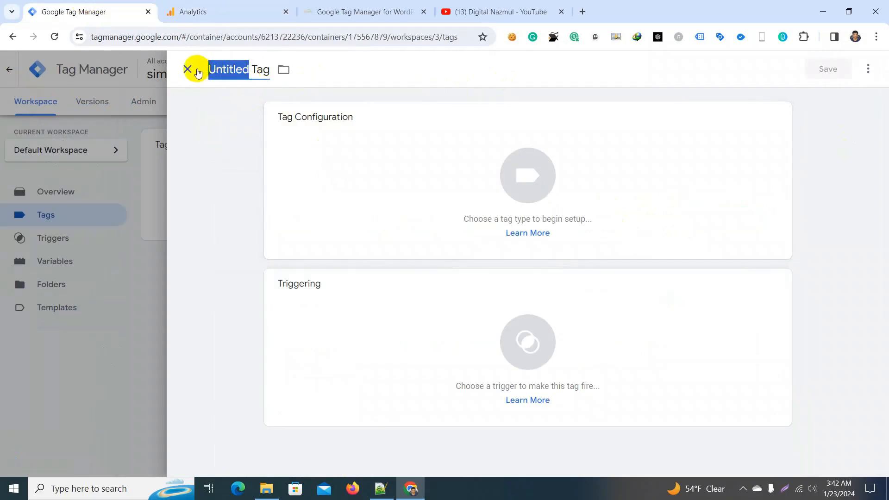
{"action": "key", "text": "ctrl+v"}
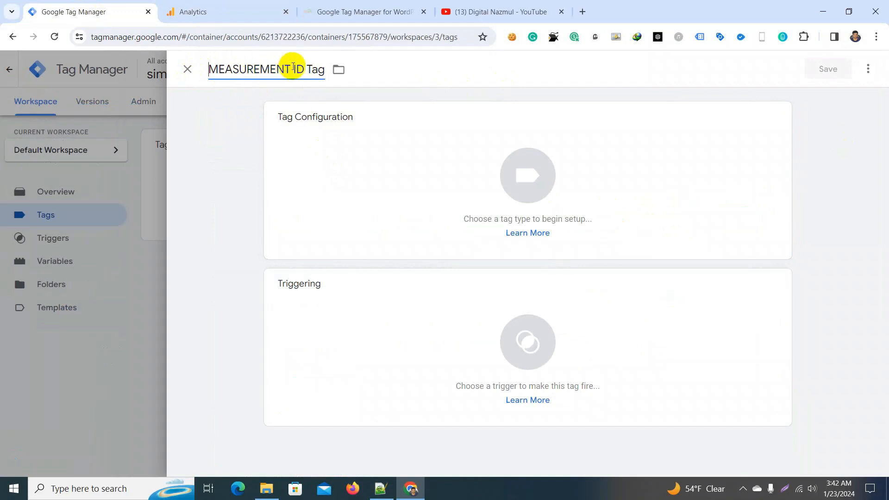
Rename the tag "analytics 4 Tag", taking the word "analytics" from the Analytics page address
{"action": "left_click_drag", "start_coordinate": [304, 70], "coordinate": [213, 76]}
{"action": "left_click", "coordinate": [238, 9]}
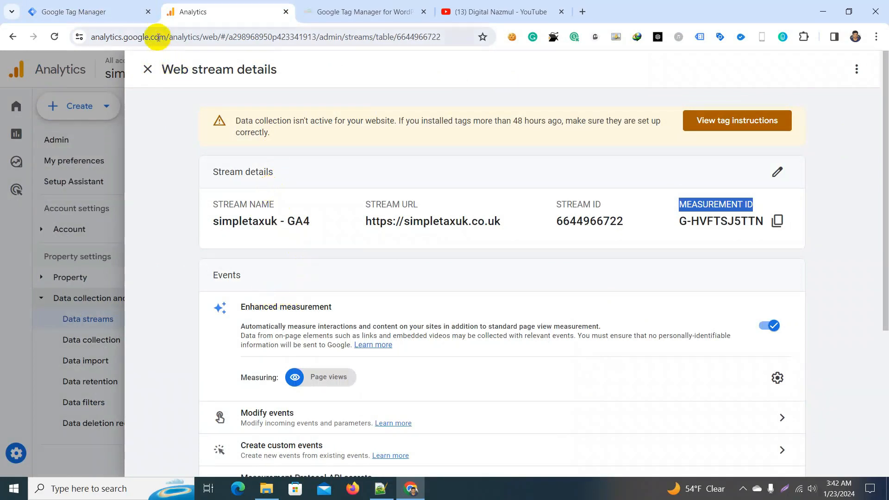
{"action": "left_click", "coordinate": [115, 38]}
{"action": "left_click", "coordinate": [120, 39]}
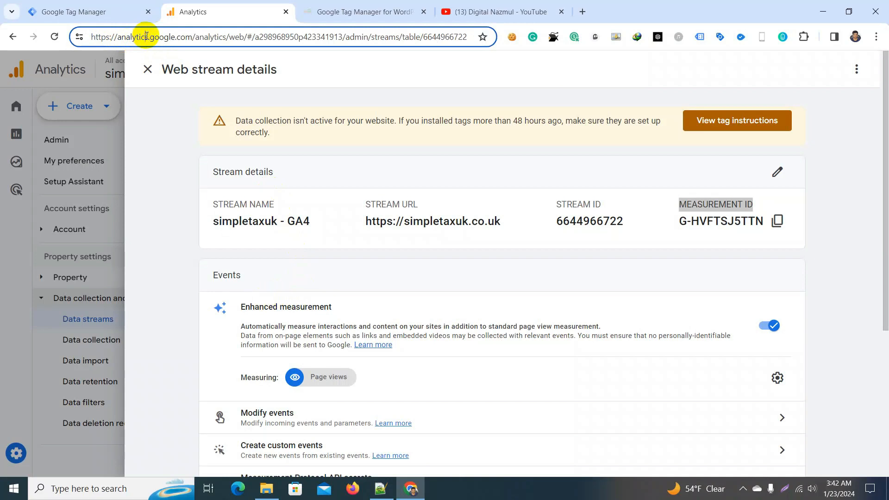
{"action": "left_click_drag", "start_coordinate": [148, 37], "coordinate": [120, 38]}
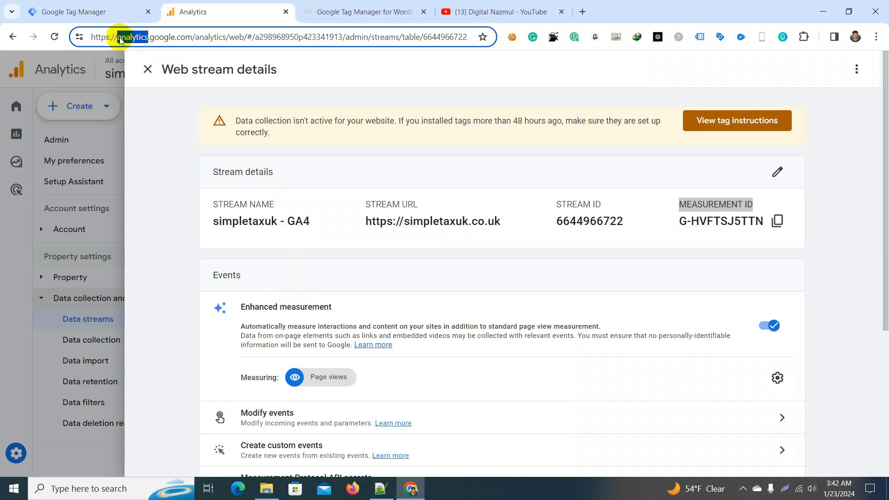
{"action": "left_click", "coordinate": [95, 10]}
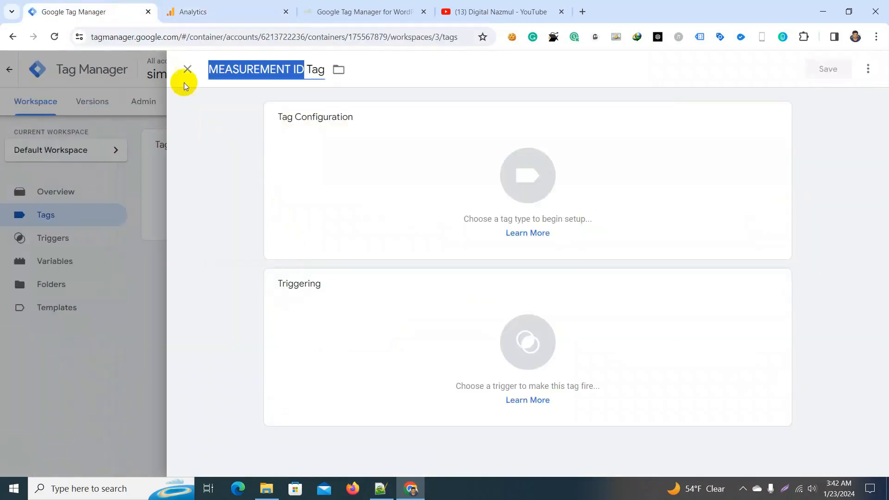
{"action": "left_click", "coordinate": [253, 74]}
{"action": "double_click", "coordinate": [300, 69]}
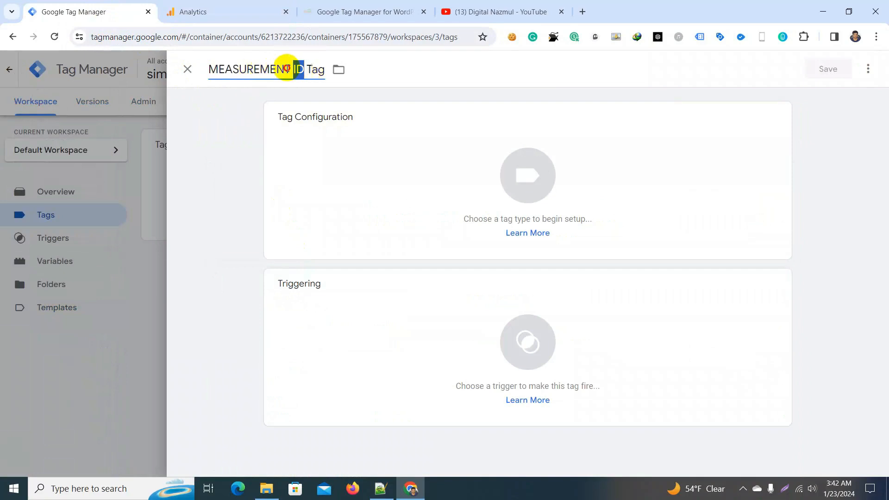
{"action": "left_click_drag", "start_coordinate": [286, 68], "coordinate": [189, 70]}
{"action": "key", "text": "ctrl+v"}
{"action": "left_click", "coordinate": [254, 70]}
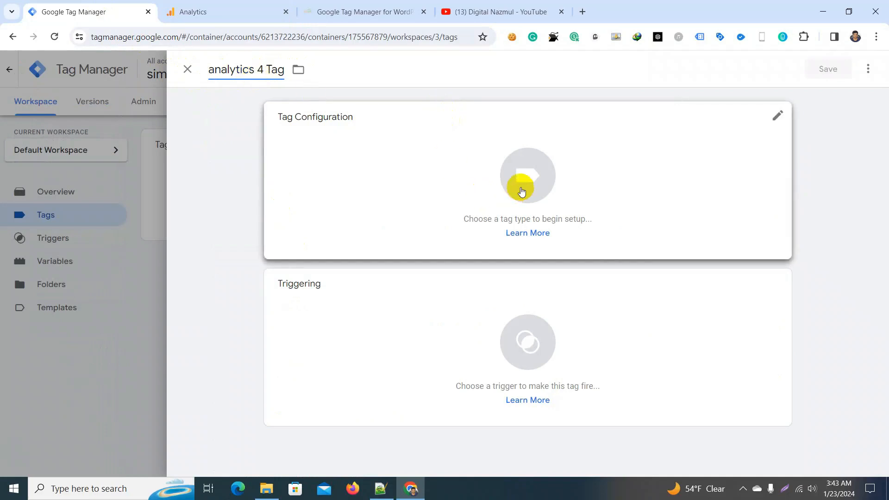
Set the tag type to Google Tag from the Google Analytics tag types
{"action": "left_click", "coordinate": [527, 175]}
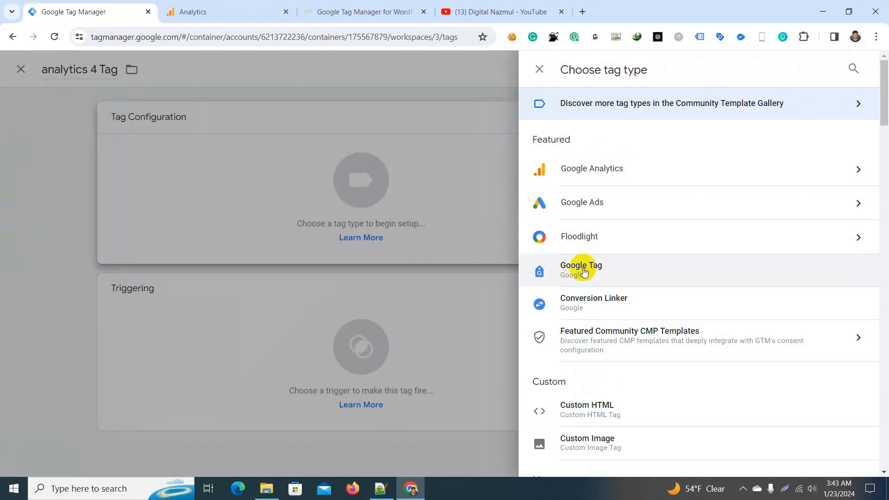
{"action": "left_click", "coordinate": [624, 174]}
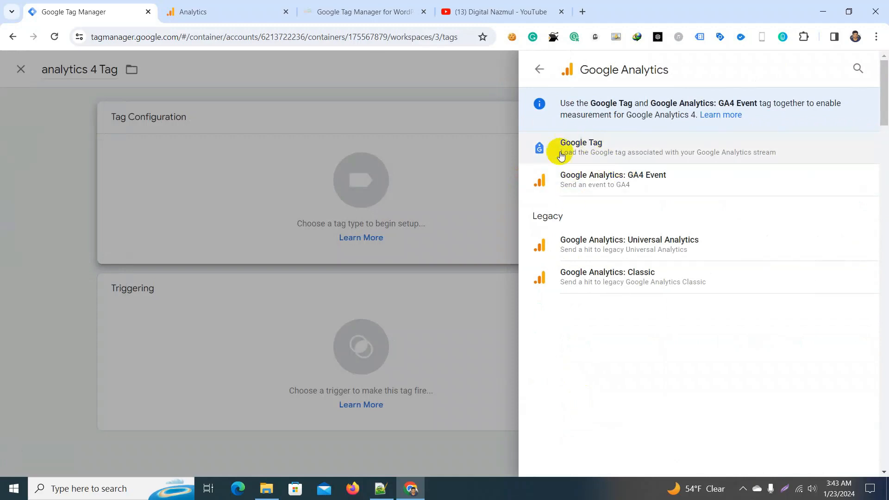
{"action": "left_click", "coordinate": [601, 153]}
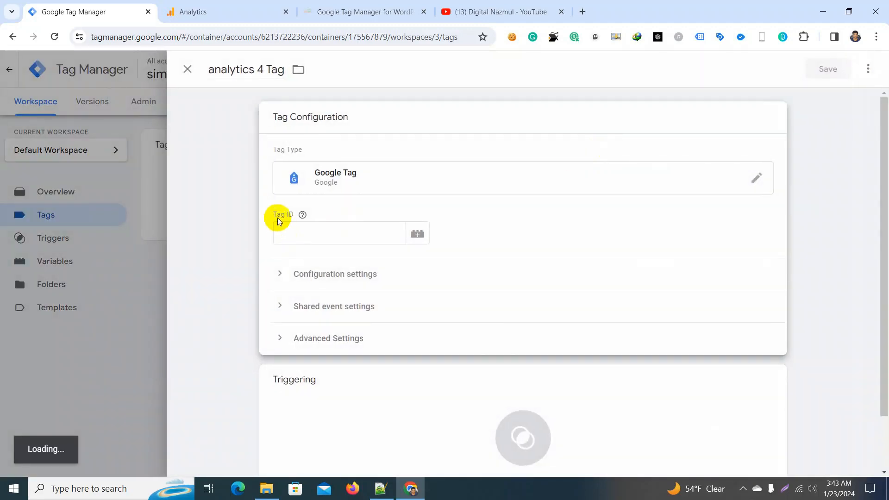
Copy the measurement ID from the simpletaxuk - GA4 stream details in Analytics and paste it as the new tag's Tag ID in Tag Manager
{"action": "left_click", "coordinate": [191, 3]}
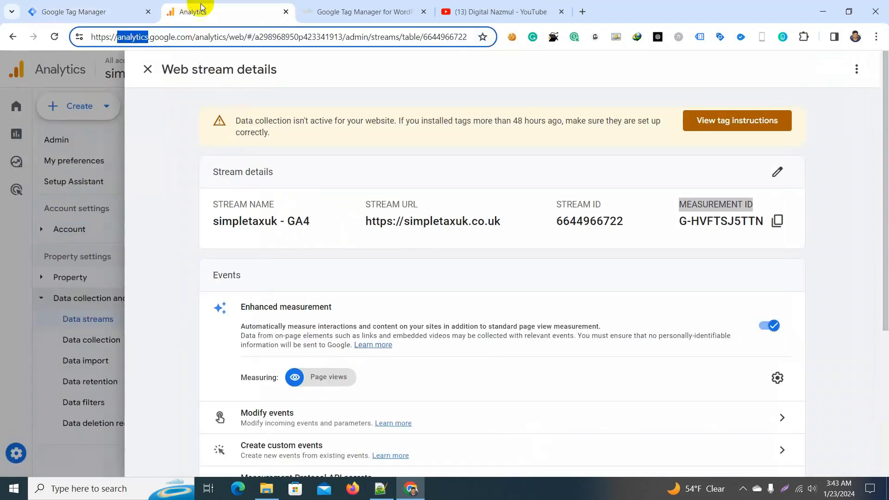
{"action": "left_click", "coordinate": [778, 221]}
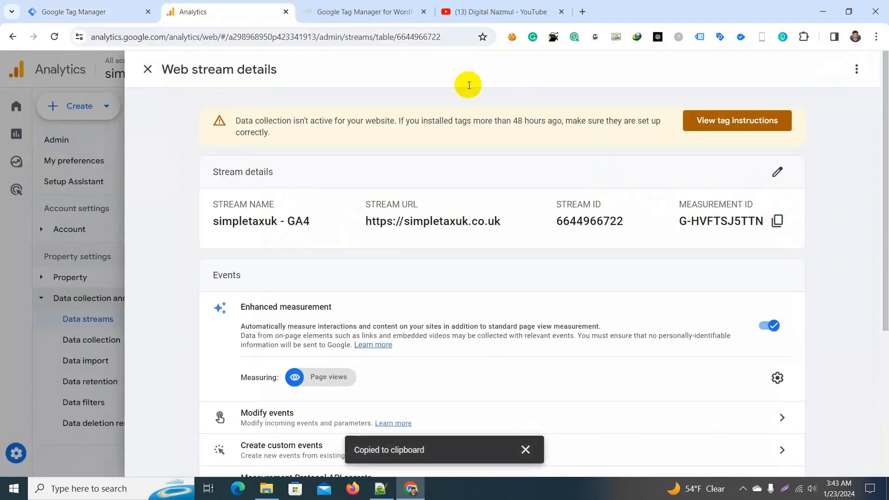
{"action": "left_click", "coordinate": [83, 5]}
{"action": "left_click", "coordinate": [298, 233]}
{"action": "right_click", "coordinate": [300, 236]}
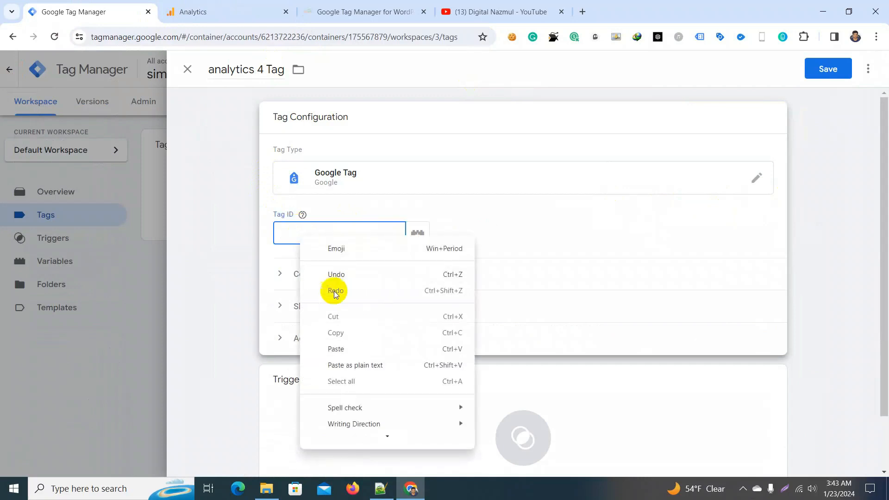
{"action": "left_click", "coordinate": [336, 349]}
{"action": "left_click", "coordinate": [579, 223]}
Add the All Pages page view trigger to the analytics 4 Tag and save the tag
{"action": "scroll", "coordinate": [513, 210], "scroll_direction": "down", "scroll_amount": 2}
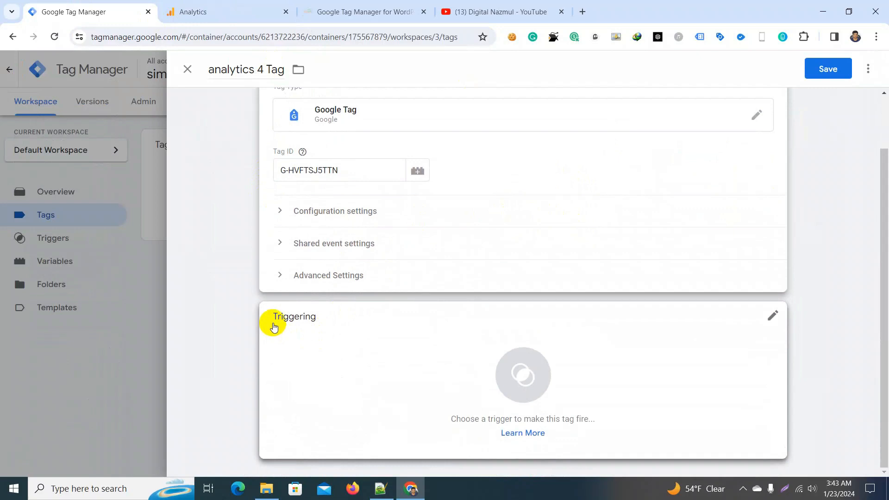
{"action": "left_click", "coordinate": [519, 373]}
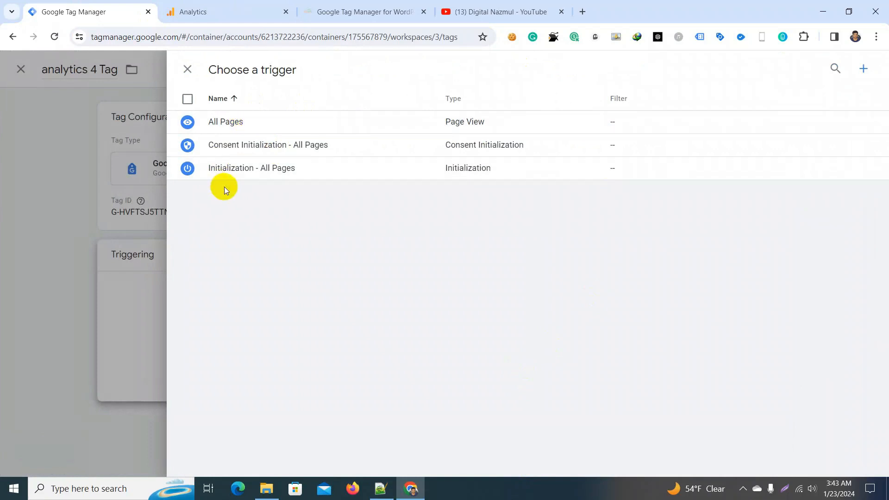
{"action": "left_click", "coordinate": [248, 123]}
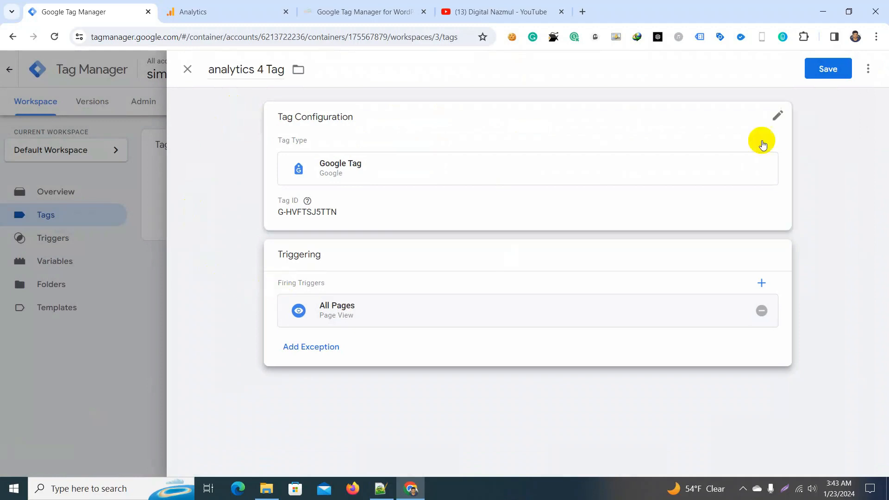
{"action": "left_click", "coordinate": [823, 68]}
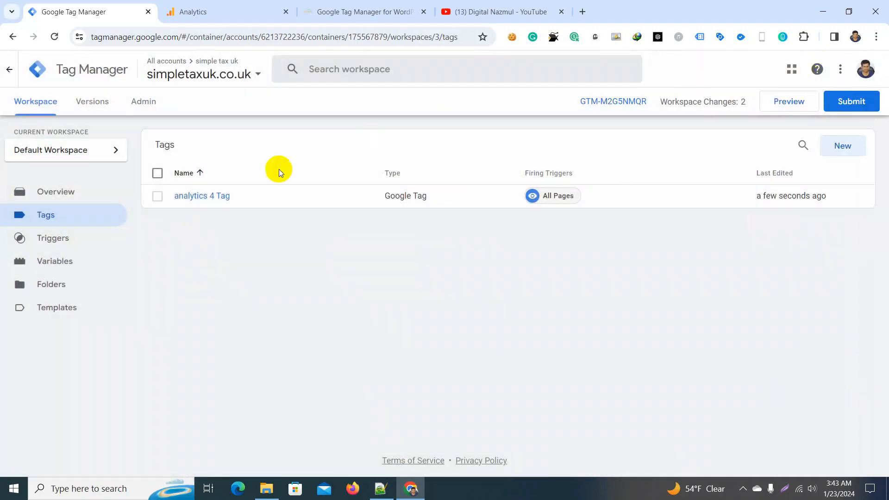
{"action": "left_click", "coordinate": [786, 102]}
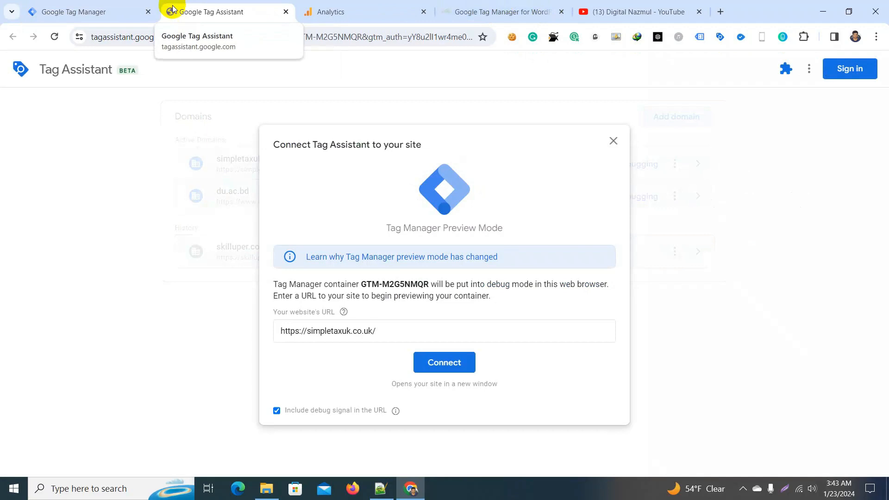
{"action": "left_click", "coordinate": [434, 366]}
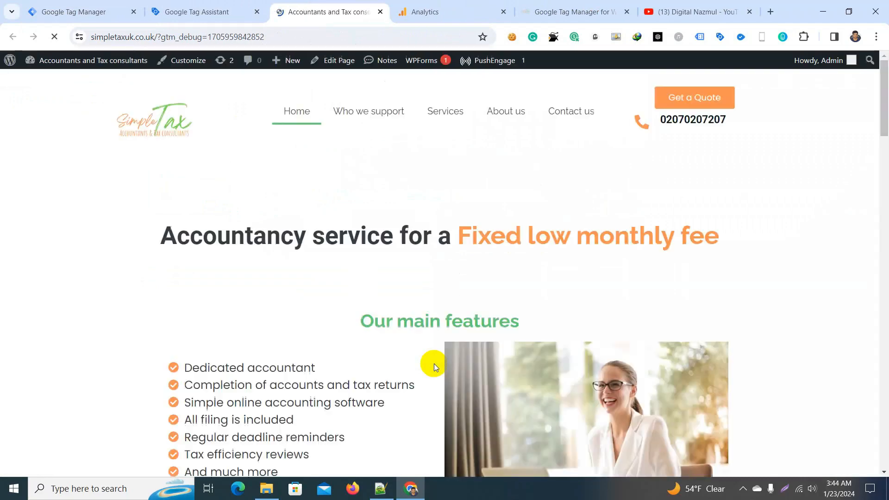
{"action": "left_click", "coordinate": [207, 6]}
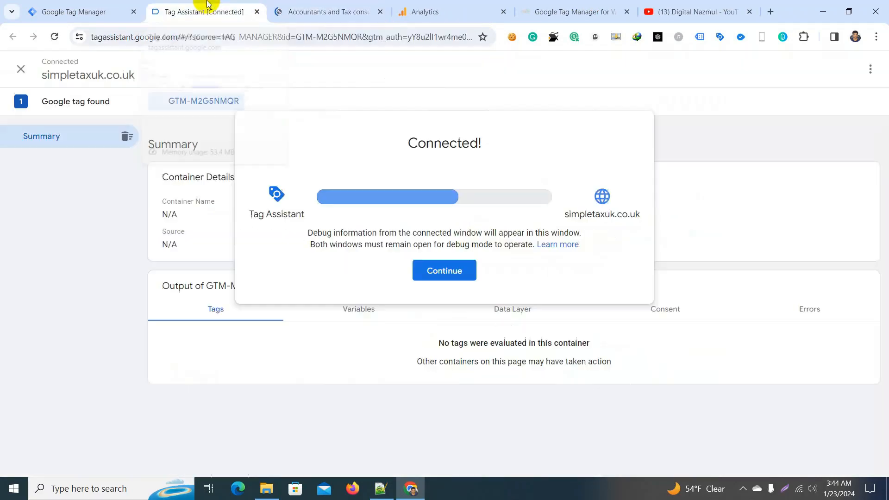
{"action": "left_click", "coordinate": [436, 274]}
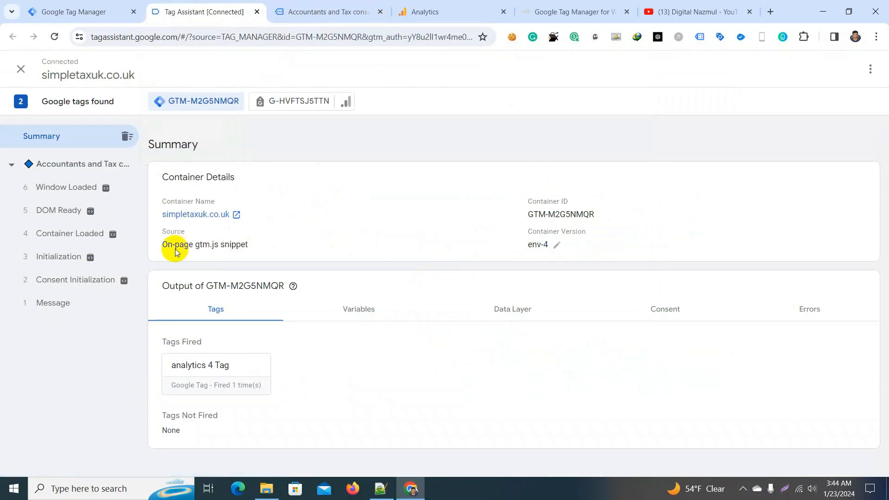
Compare the GA4 tag's destination ID in Tag Assistant with the Analytics measurement ID, and check which container tags fired
{"action": "left_click", "coordinate": [287, 105]}
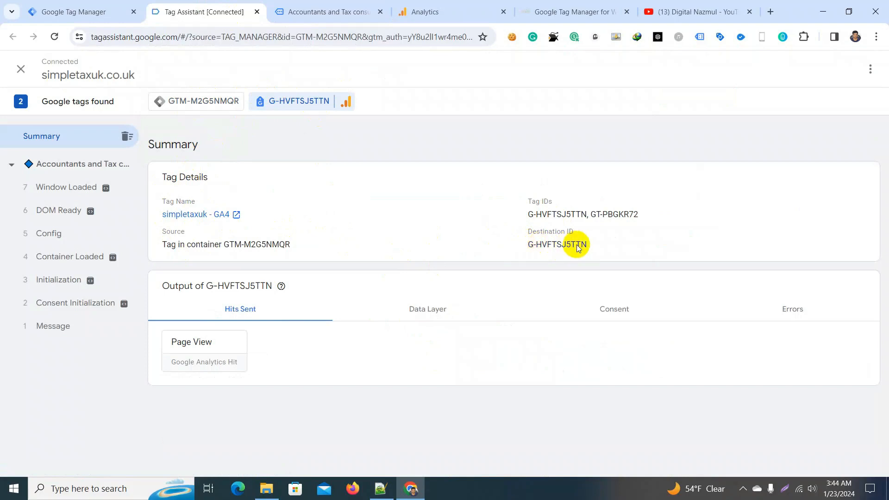
{"action": "left_click", "coordinate": [425, 11]}
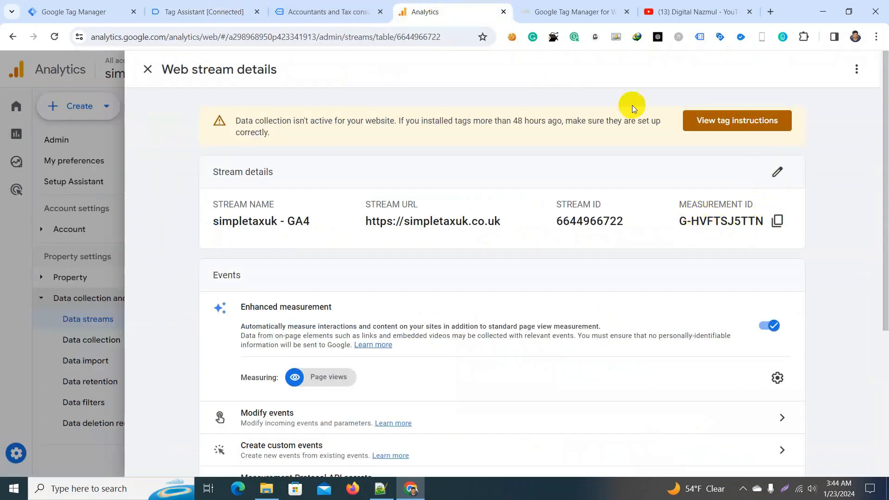
{"action": "left_click", "coordinate": [224, 10]}
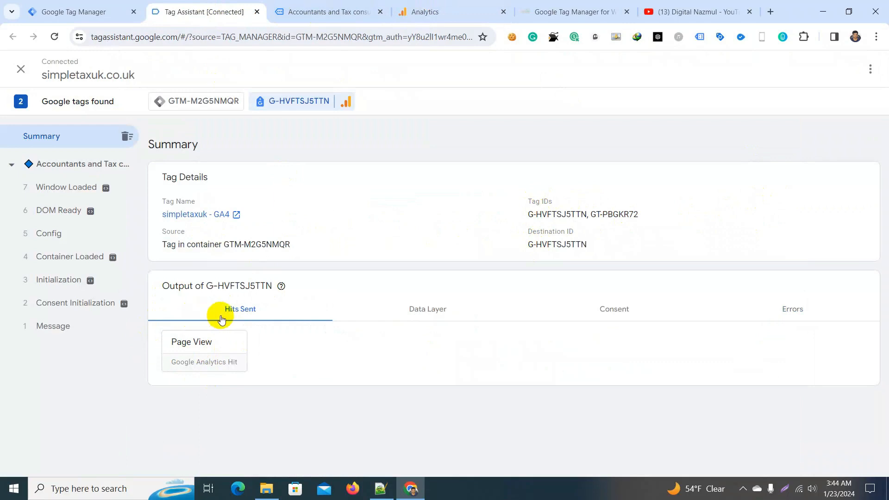
{"action": "left_click", "coordinate": [171, 103]}
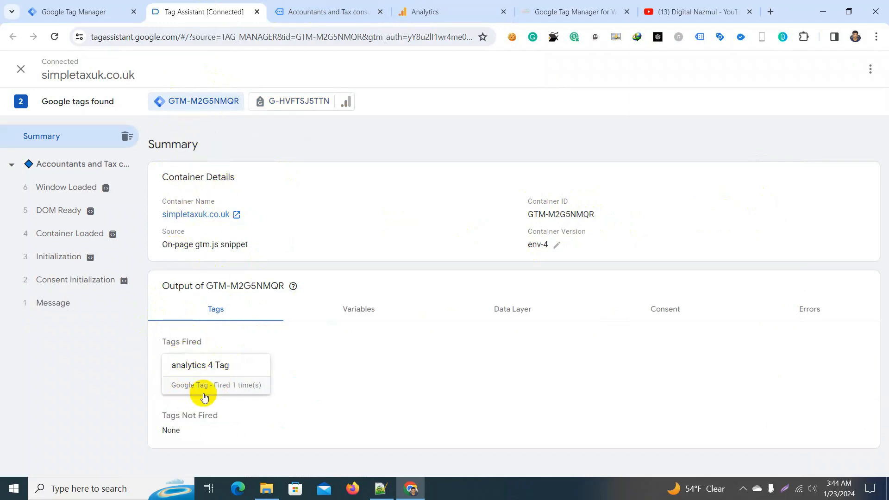
{"action": "left_click", "coordinate": [289, 106]}
{"action": "left_click", "coordinate": [204, 101]}
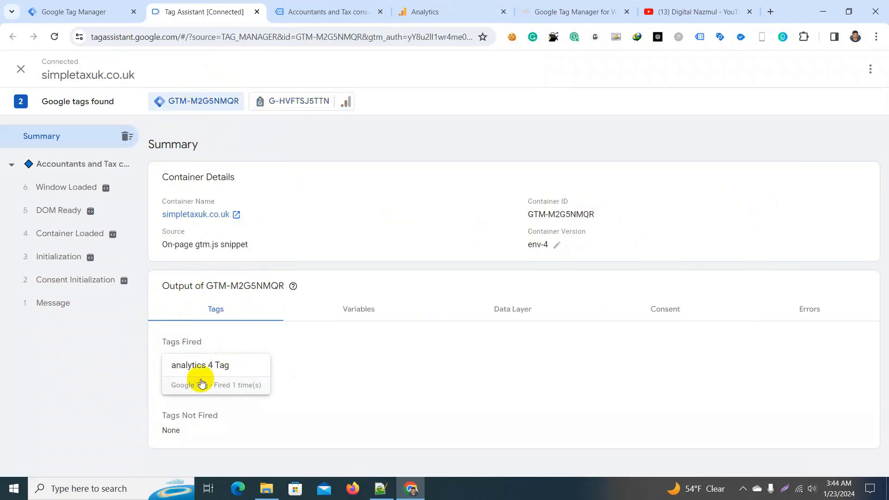
Recheck the GA4 hits sent in Tag Assistant and open the analytics 4 Tag in Tag Manager to view its configuration
{"action": "left_click", "coordinate": [97, 11]}
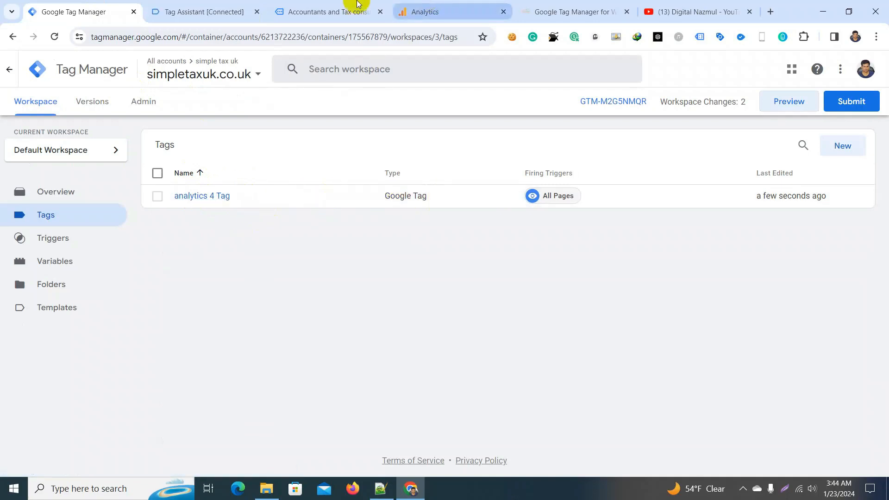
{"action": "left_click", "coordinate": [224, 7]}
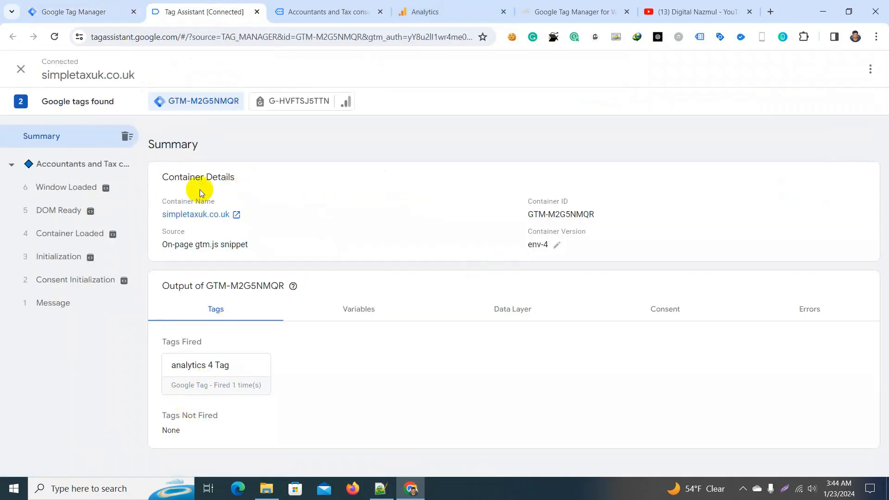
{"action": "left_click", "coordinate": [305, 111]}
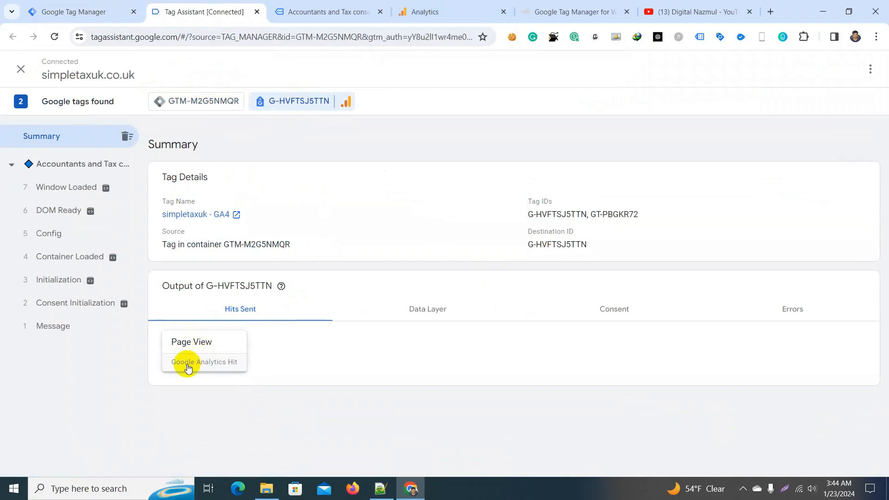
{"action": "left_click", "coordinate": [86, 11]}
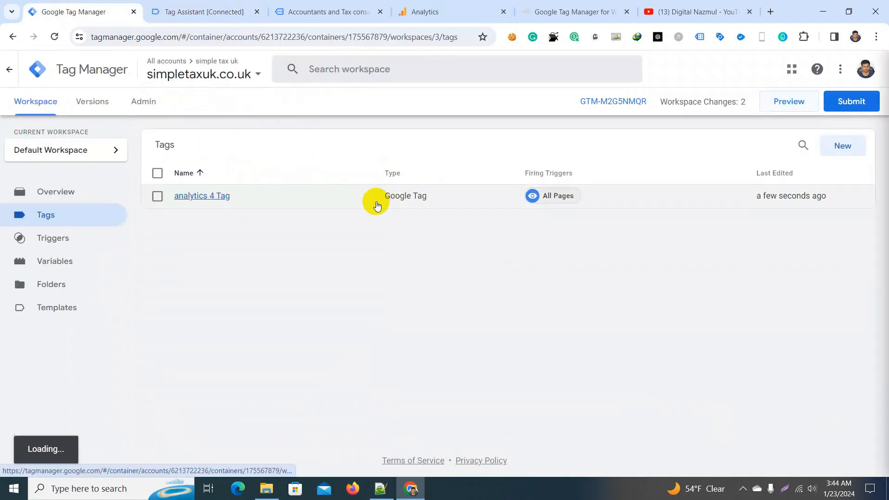
{"action": "left_click", "coordinate": [376, 204]}
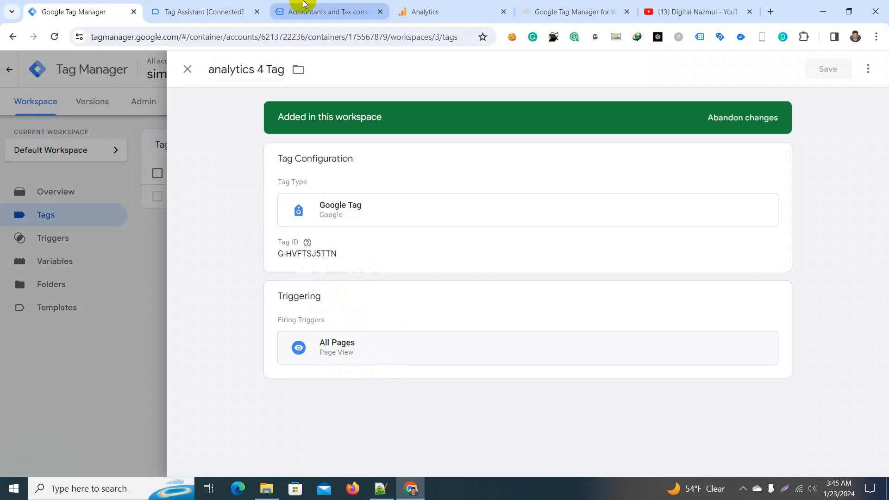
Cross-check the Tag Assistant summary, Analytics stream details, Tag Manager tag and WordPress plugin settings for matching IDs
{"action": "left_click", "coordinate": [201, 5]}
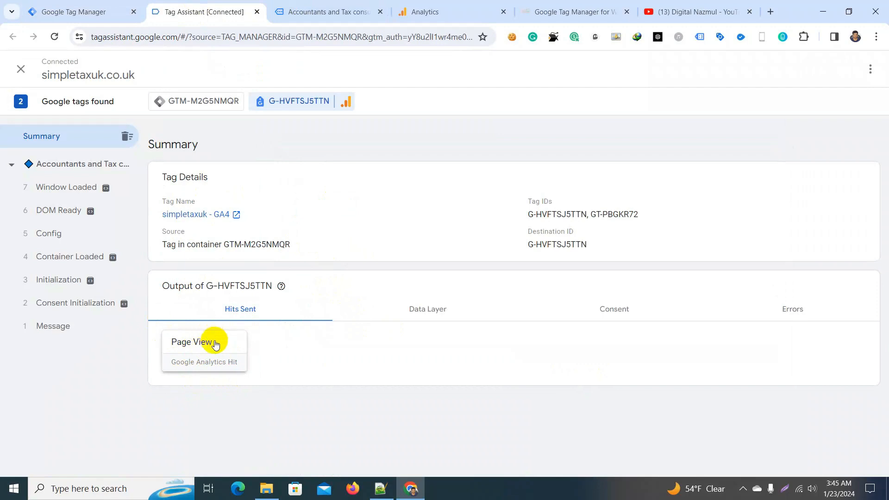
{"action": "left_click", "coordinate": [451, 8]}
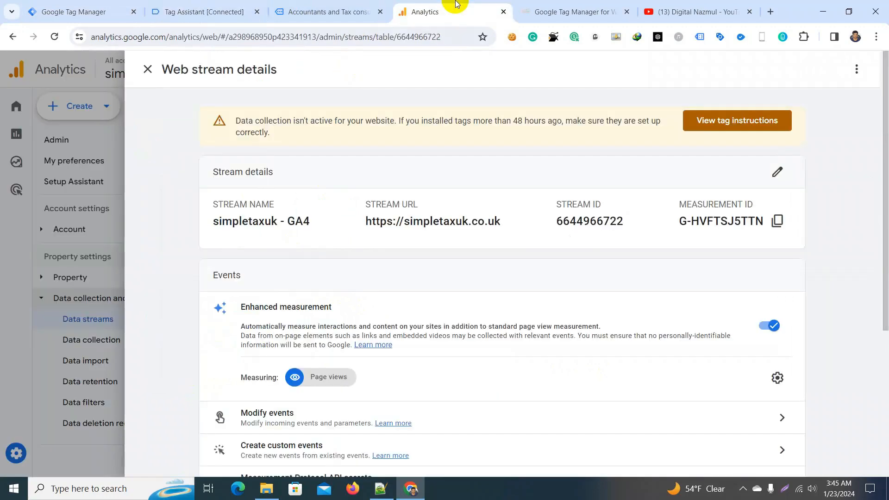
{"action": "left_click", "coordinate": [99, 4]}
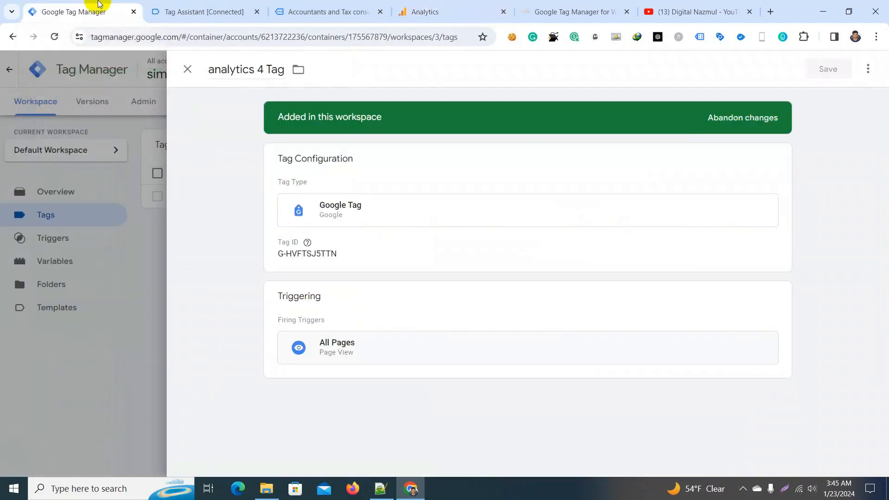
{"action": "left_click", "coordinate": [542, 5]}
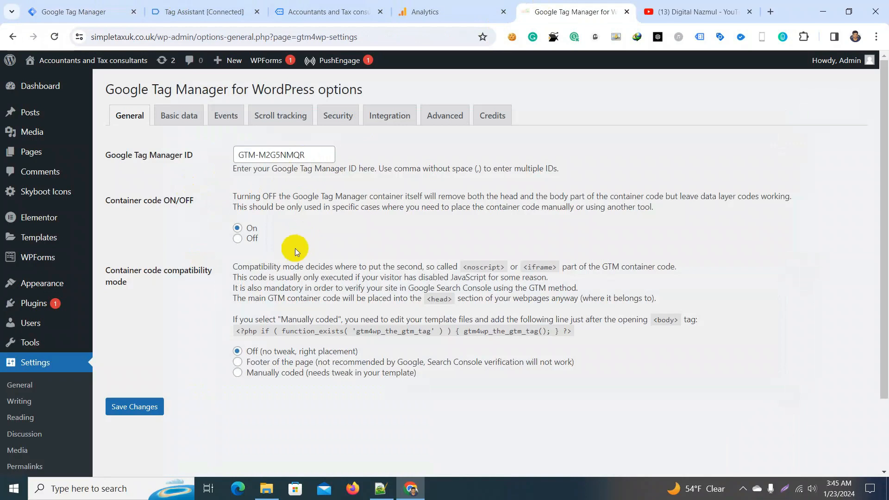
{"action": "left_click", "coordinate": [178, 6]}
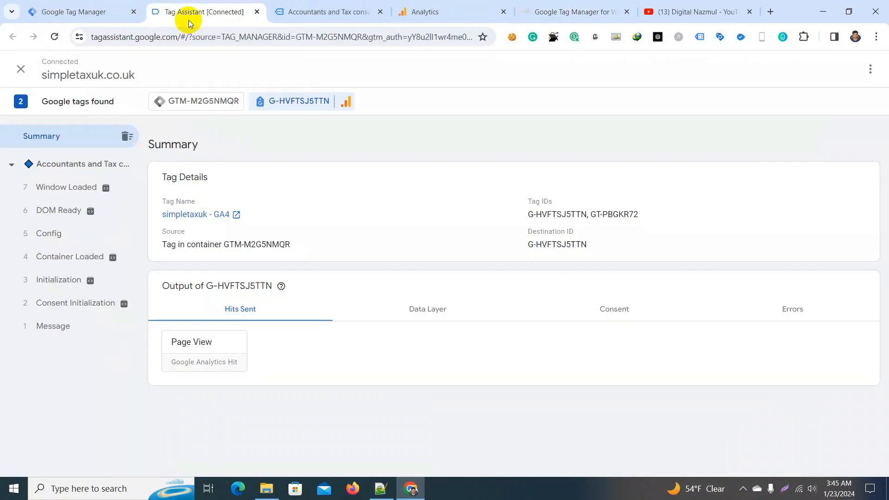
{"action": "left_click", "coordinate": [444, 8]}
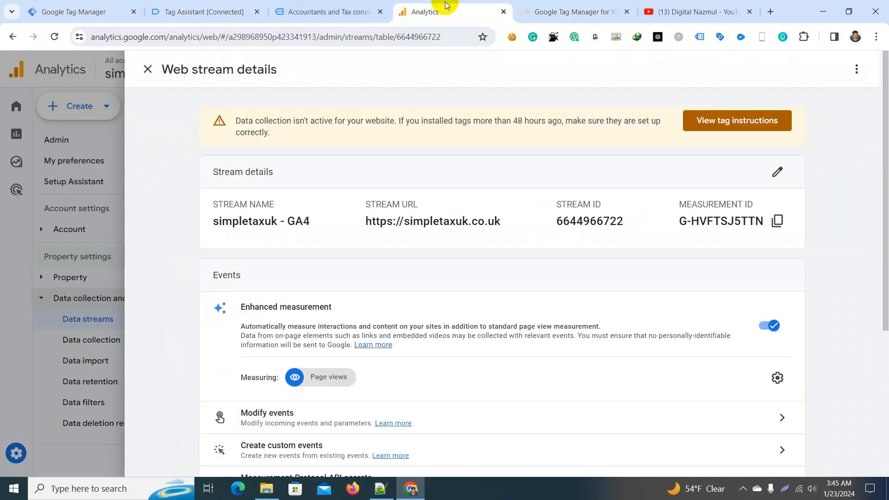
From the WordPress admin, open the site's front page in a new browser tab and switch to it
{"action": "left_click", "coordinate": [552, 12]}
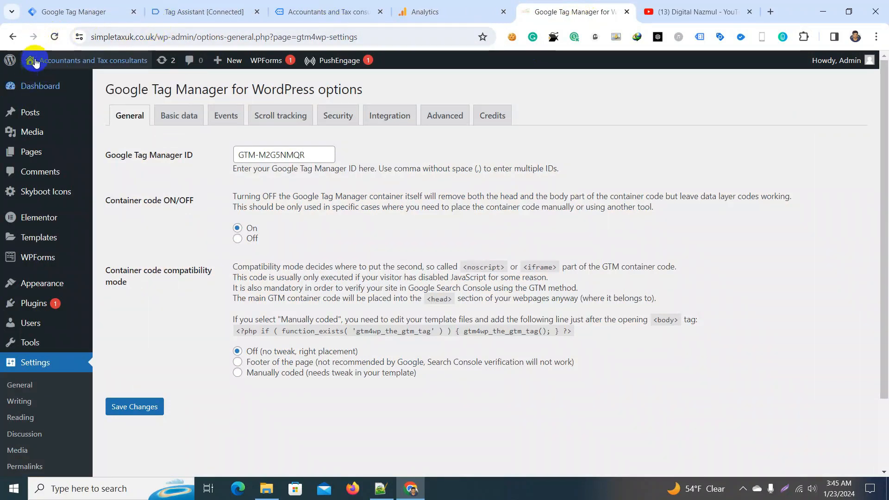
{"action": "mouse_move", "coordinate": [38, 68]}
{"action": "middle_click", "coordinate": [39, 80]}
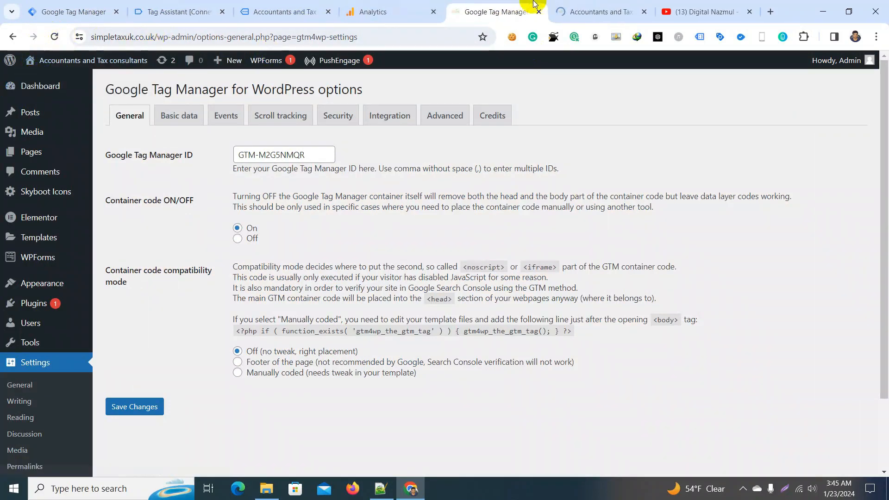
{"action": "left_click", "coordinate": [582, 5]}
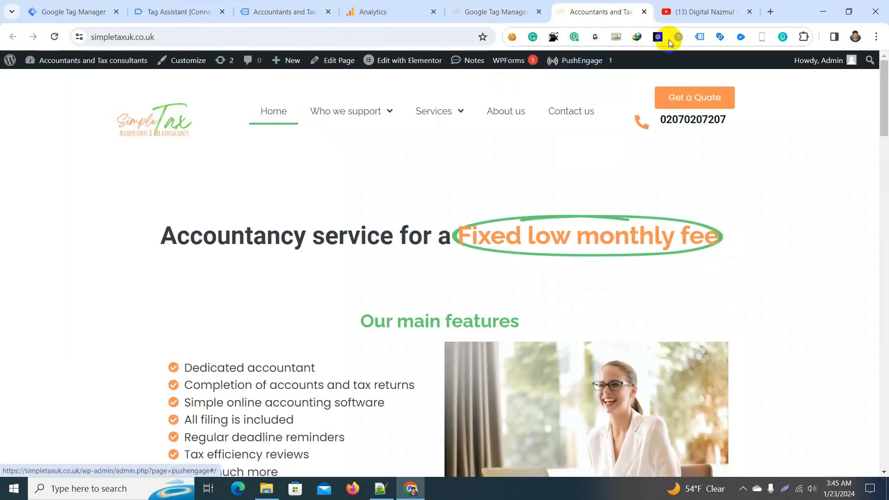
Enable the Tag Assistant Legacy extension on the site's home page and reload the page
{"action": "left_click", "coordinate": [699, 38]}
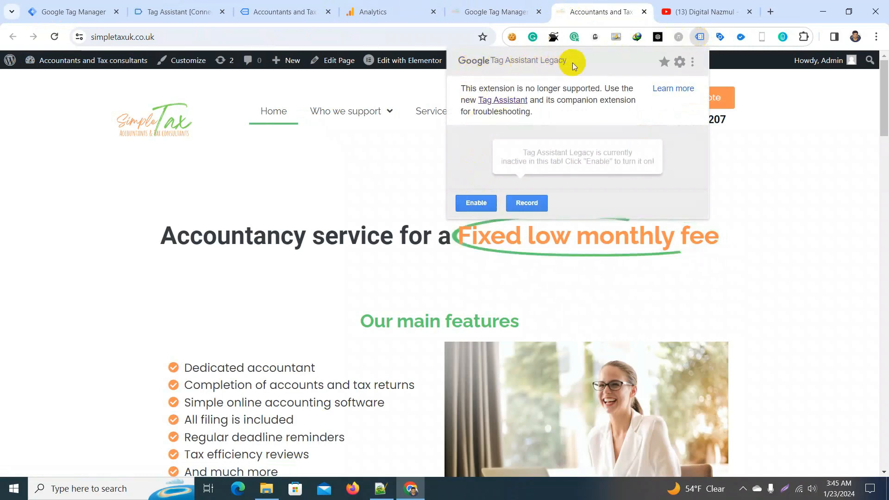
{"action": "left_click", "coordinate": [474, 203]}
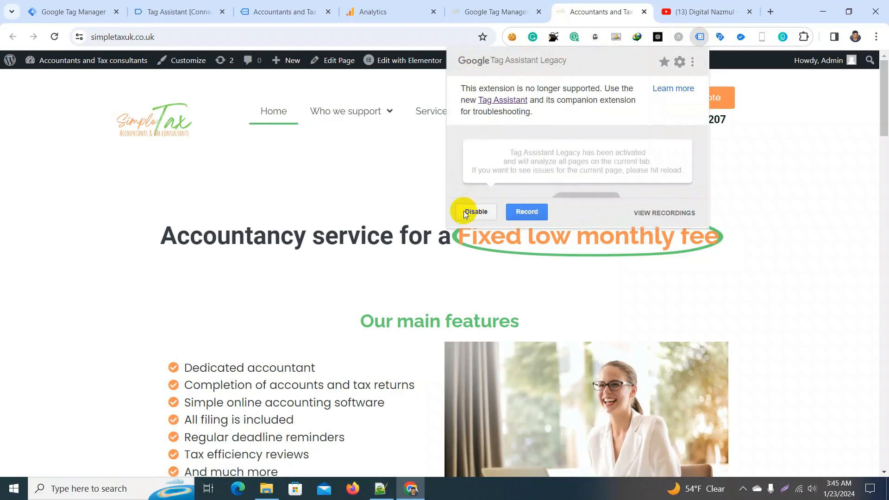
{"action": "left_click", "coordinate": [54, 36]}
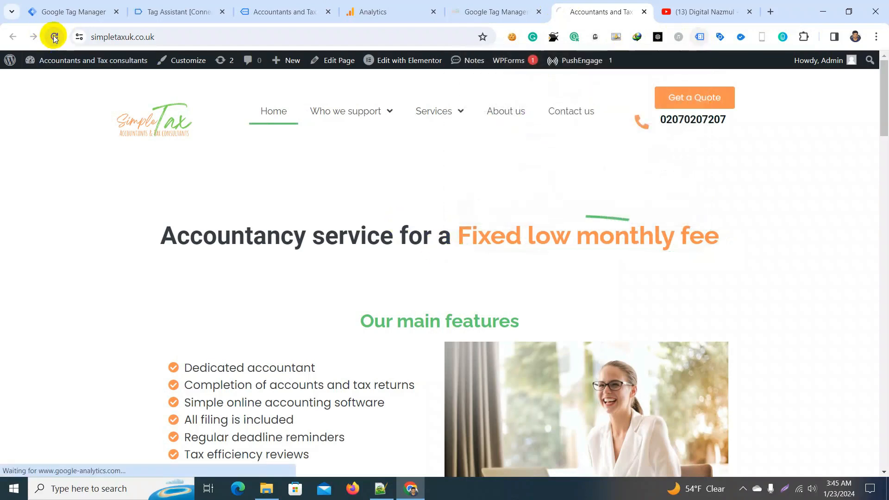
Review the extension's tag analysis for the home page and return to the analytics 4 Tag in Google Tag Manager
{"action": "left_click", "coordinate": [702, 40]}
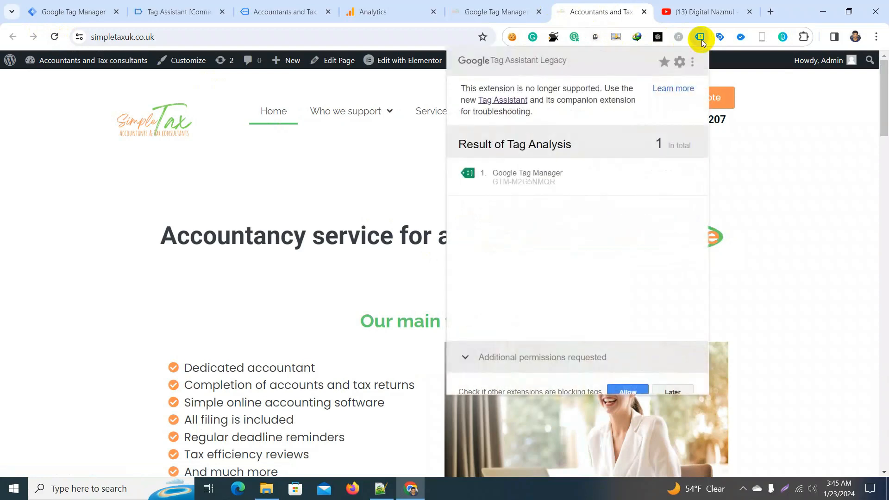
{"action": "left_click", "coordinate": [540, 184]}
{"action": "left_click", "coordinate": [268, 194]}
{"action": "left_click", "coordinate": [63, 10]}
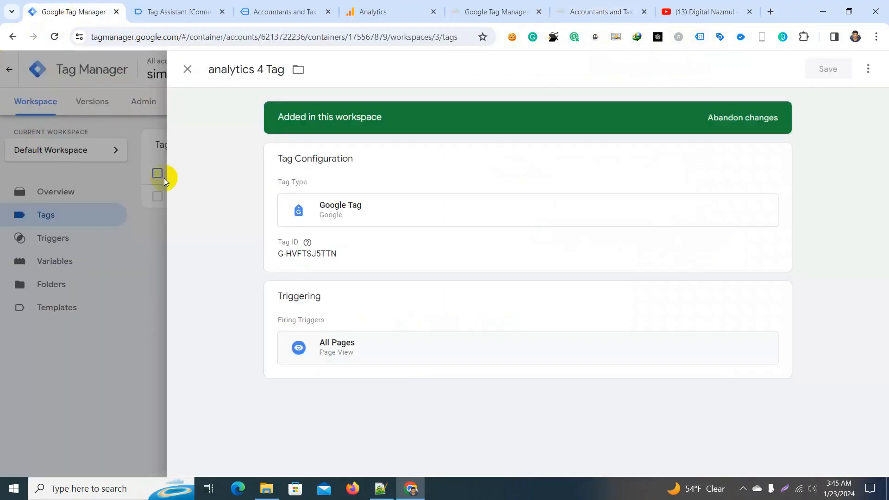
Close the analytics 4 Tag and start submitting the workspace changes of the simpletaxuk.co.uk container
{"action": "left_click", "coordinate": [148, 257]}
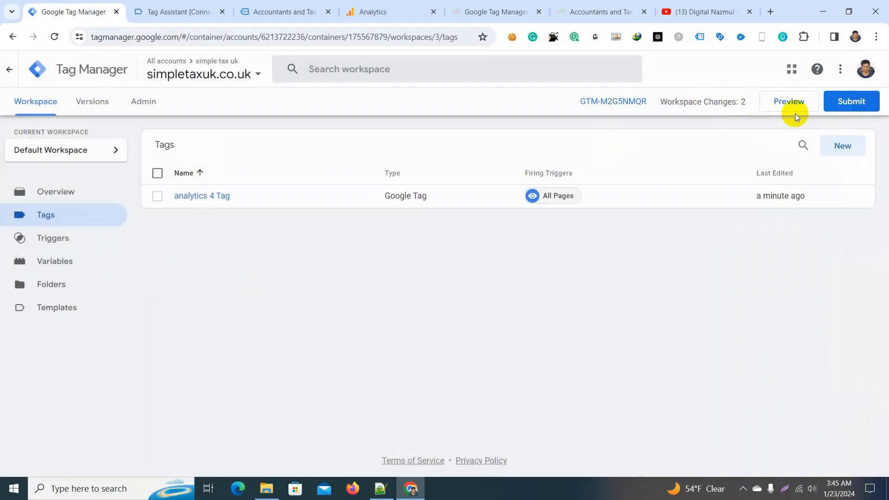
{"action": "left_click", "coordinate": [845, 105]}
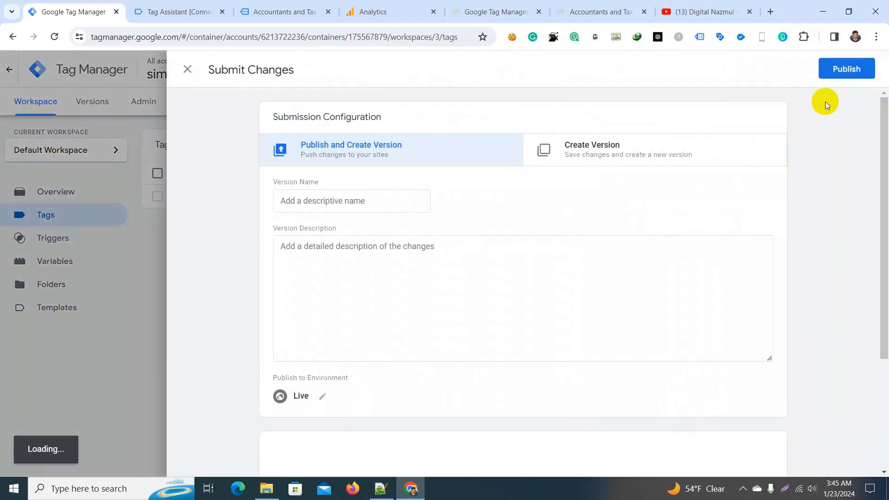
{"action": "left_click", "coordinate": [318, 202]}
{"action": "right_click", "coordinate": [318, 202]}
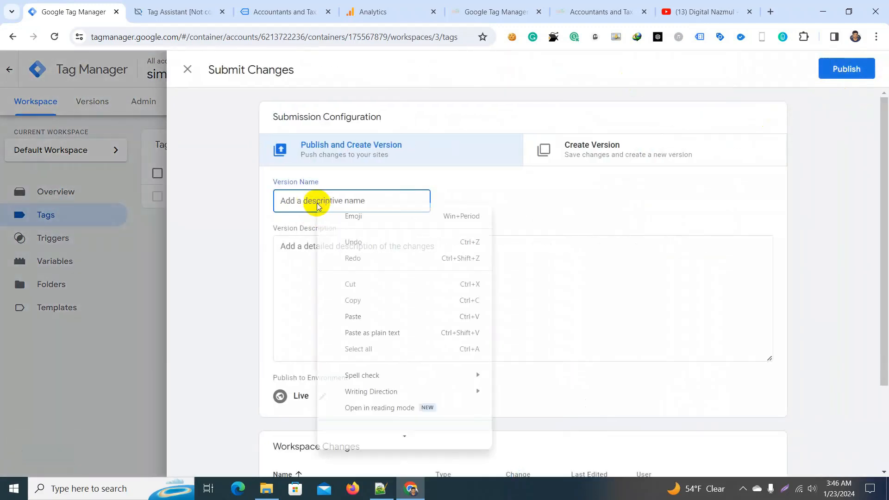
{"action": "left_click", "coordinate": [354, 314]}
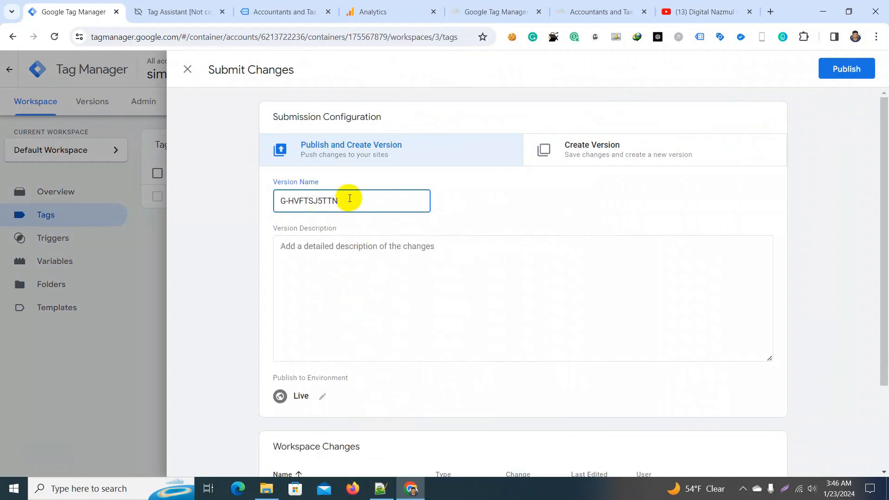
{"action": "left_click_drag", "start_coordinate": [347, 200], "coordinate": [255, 192]}
{"action": "left_click", "coordinate": [360, 198]}
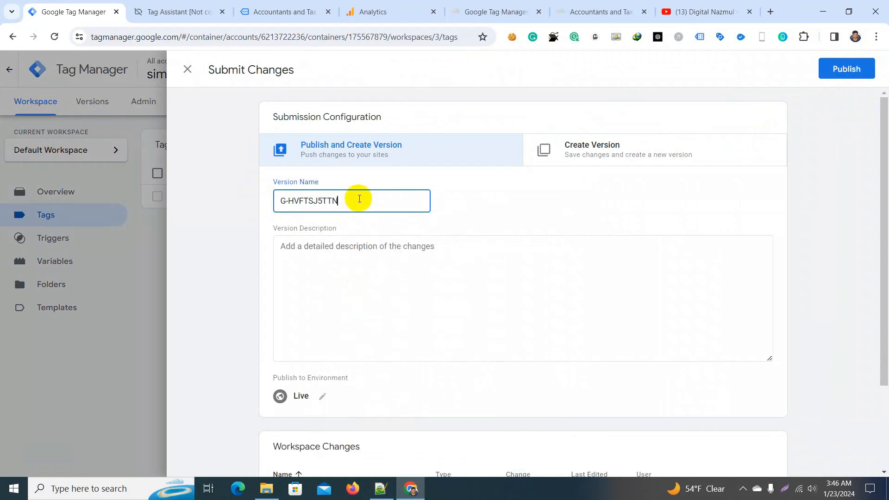
Name the version ga4 and publish it to the Live environment
{"action": "left_click_drag", "start_coordinate": [359, 198], "coordinate": [256, 198]}
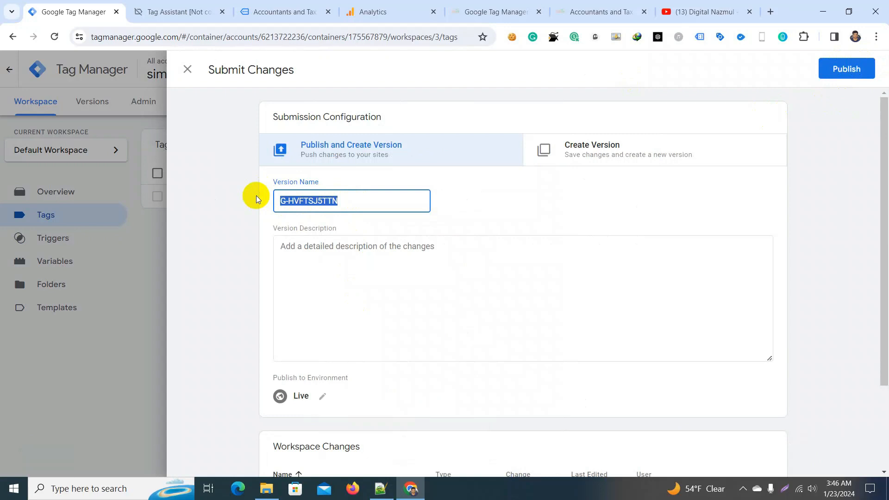
{"action": "type", "text": "any"}
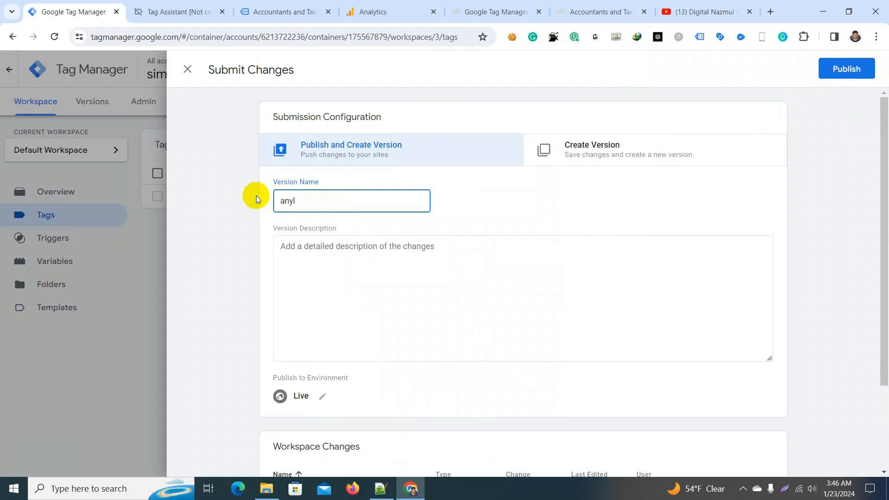
{"action": "key", "text": "BackSpace"}
{"action": "type", "text": "ga4"}
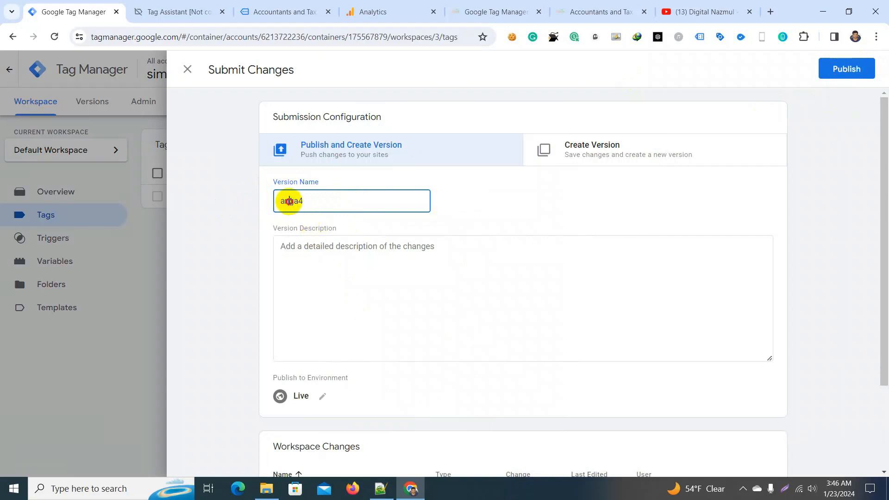
{"action": "left_click_drag", "start_coordinate": [290, 201], "coordinate": [278, 201]}
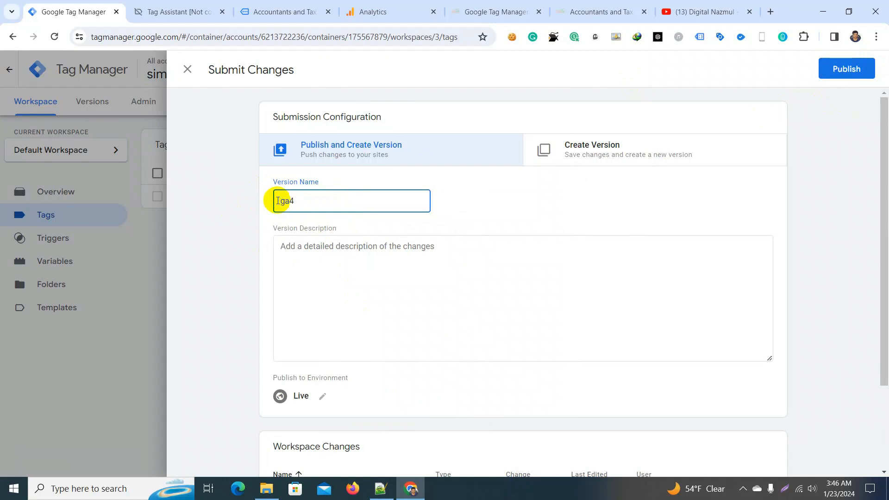
{"action": "left_click", "coordinate": [851, 68]}
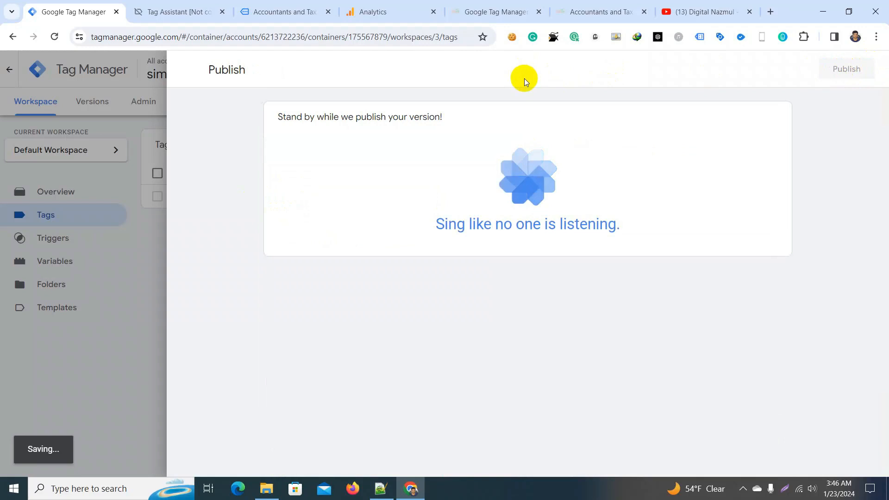
Return to the site's home page, reload it and check its tag analysis in Tag Assistant Legacy
{"action": "left_click", "coordinate": [513, 6]}
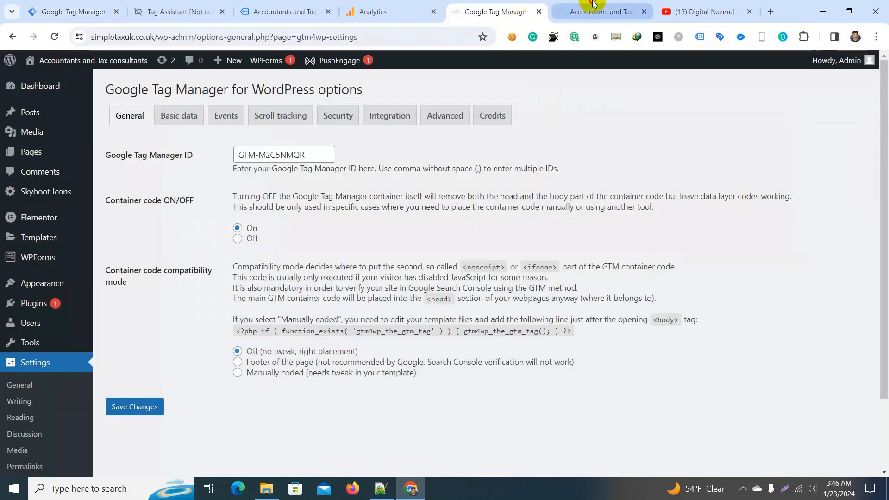
{"action": "left_click", "coordinate": [593, 4]}
{"action": "left_click", "coordinate": [55, 37]}
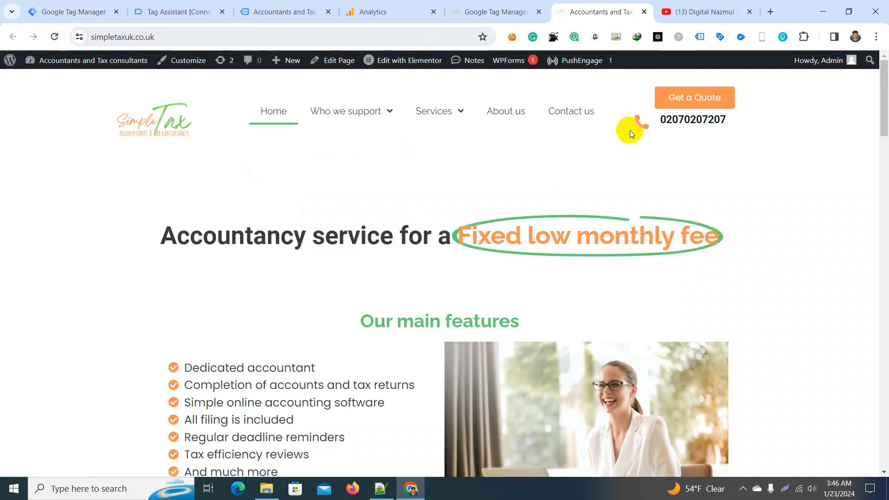
{"action": "left_click", "coordinate": [700, 37]}
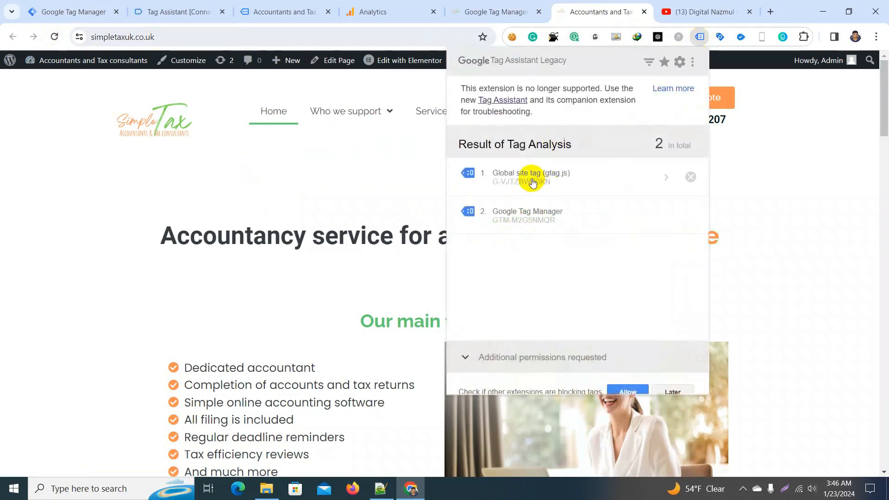